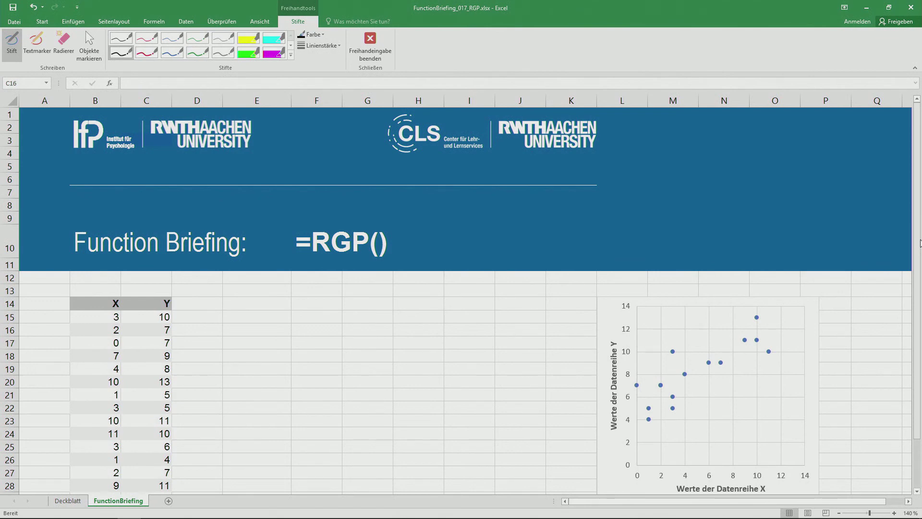
In black ink, underline the first data pair 3 and 10 and circle its chart point (3,10).
{"action": "left_click_drag", "start_coordinate": [917, 278], "coordinate": [920, 329]}
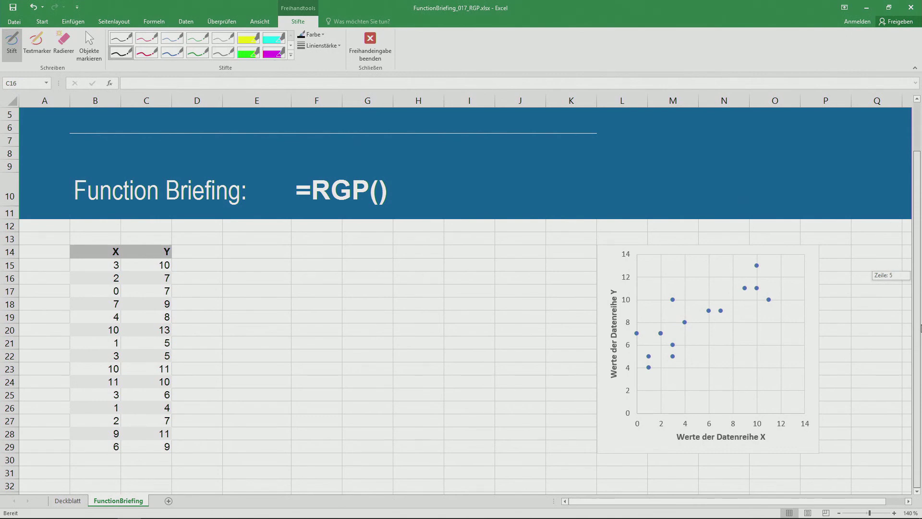
{"action": "left_click_drag", "start_coordinate": [920, 328], "coordinate": [920, 266]}
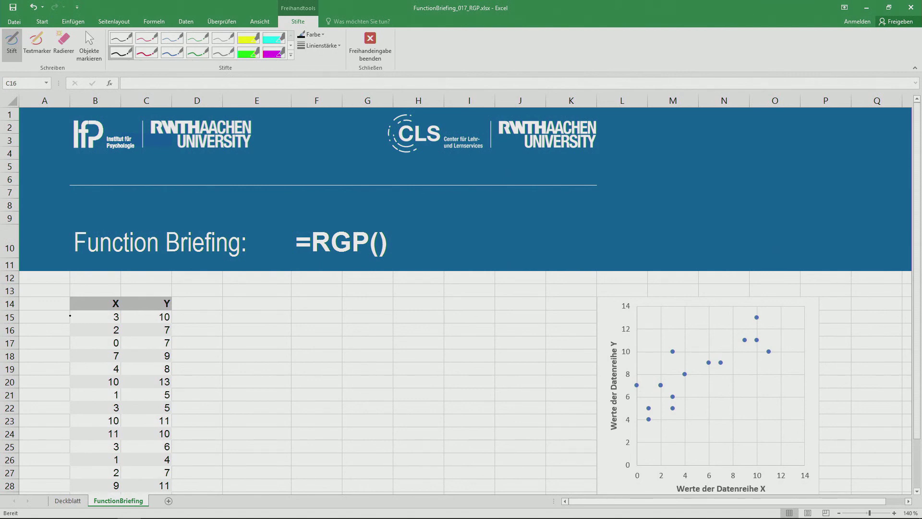
{"action": "mouse_move", "coordinate": [70, 325]}
{"action": "left_mouse_down"}
{"action": "mouse_move", "coordinate": [171, 311]}
{"action": "mouse_move", "coordinate": [70, 316]}
{"action": "left_mouse_up"}
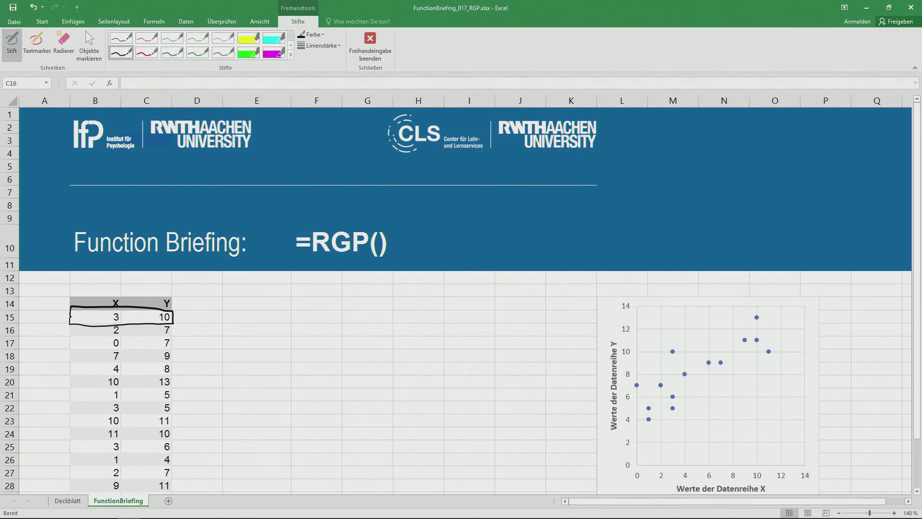
{"action": "left_click_drag", "start_coordinate": [672, 346], "coordinate": [676, 348]}
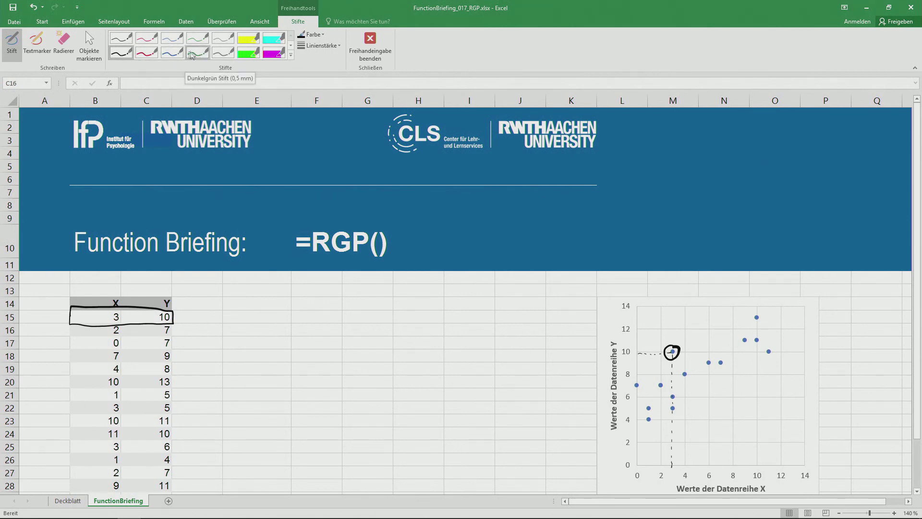
With the blue pen, outline the chart's point cloud and draw a straight trend line, then return to black.
{"action": "left_click", "coordinate": [173, 53]}
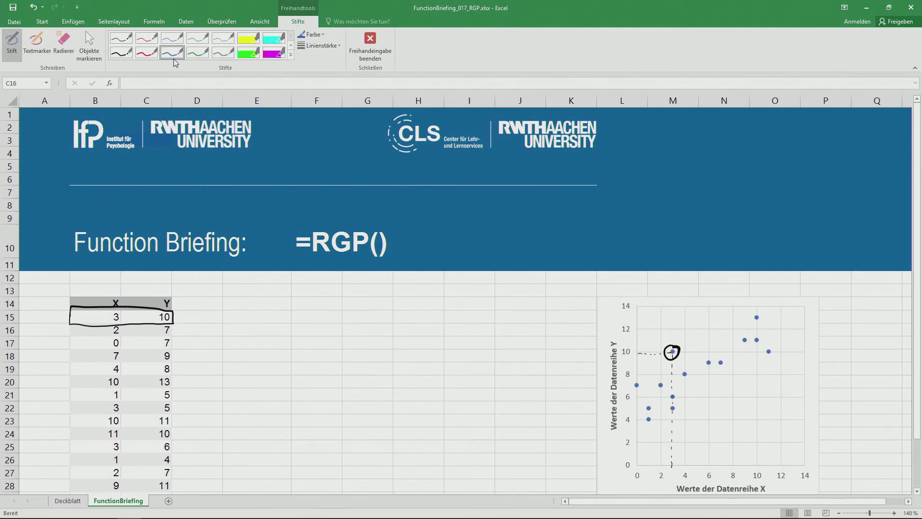
{"action": "mouse_move", "coordinate": [746, 308]}
{"action": "left_mouse_down"}
{"action": "mouse_move", "coordinate": [646, 356]}
{"action": "mouse_move", "coordinate": [623, 422]}
{"action": "mouse_move", "coordinate": [708, 407]}
{"action": "mouse_move", "coordinate": [789, 332]}
{"action": "mouse_move", "coordinate": [732, 307]}
{"action": "left_mouse_up"}
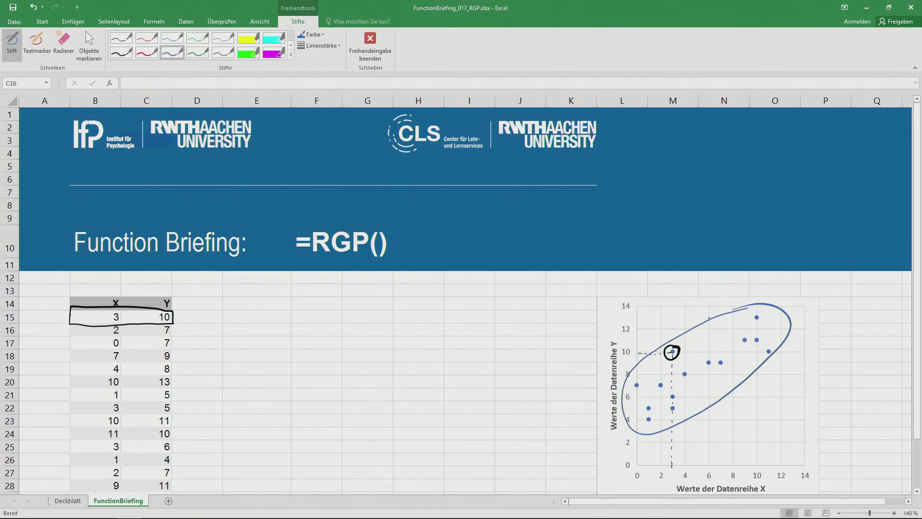
{"action": "left_click_drag", "start_coordinate": [623, 415], "coordinate": [790, 313]}
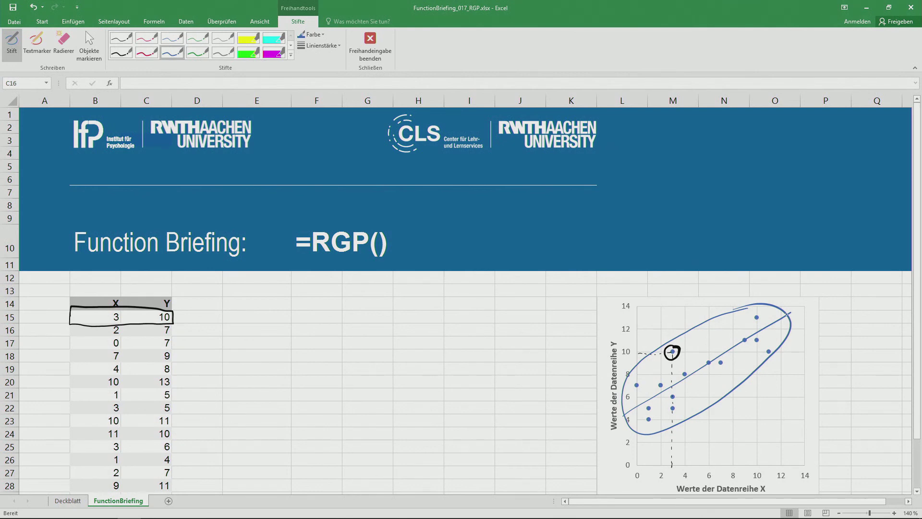
{"action": "left_click", "coordinate": [123, 57]}
Handwrite Ŷ = a + b·x with m + b·x beneath it, enclosed in brackets.
{"action": "mouse_move", "coordinate": [245, 301]}
{"action": "left_mouse_down"}
{"action": "mouse_move", "coordinate": [255, 308]}
{"action": "mouse_move", "coordinate": [250, 317]}
{"action": "left_mouse_up"}
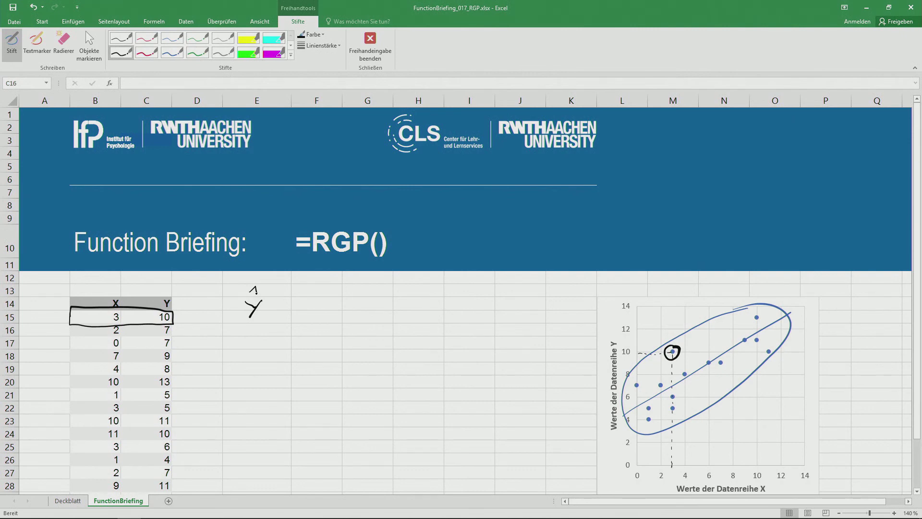
{"action": "left_click_drag", "start_coordinate": [277, 306], "coordinate": [288, 311]}
{"action": "mouse_move", "coordinate": [321, 303]}
{"action": "left_mouse_down"}
{"action": "mouse_move", "coordinate": [317, 313]}
{"action": "mouse_move", "coordinate": [332, 313]}
{"action": "left_mouse_up"}
{"action": "left_click_drag", "start_coordinate": [340, 308], "coordinate": [393, 305]}
{"action": "left_click", "coordinate": [374, 309]}
{"action": "left_click_drag", "start_coordinate": [387, 303], "coordinate": [393, 311]}
{"action": "mouse_move", "coordinate": [313, 342]}
{"action": "left_mouse_down"}
{"action": "mouse_move", "coordinate": [393, 341]}
{"action": "mouse_move", "coordinate": [386, 344]}
{"action": "left_mouse_up"}
{"action": "left_click", "coordinate": [342, 338]}
{"action": "left_click", "coordinate": [379, 337]}
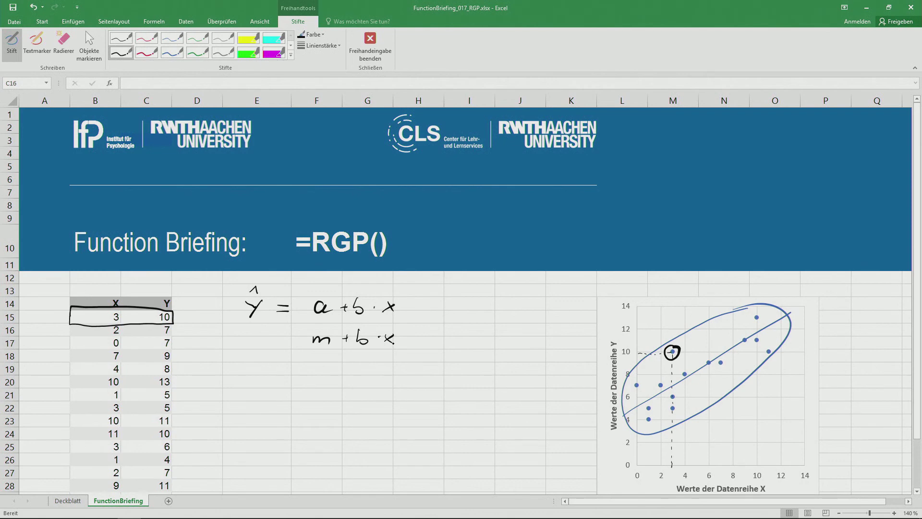
{"action": "mouse_move", "coordinate": [316, 293]}
{"action": "left_mouse_down"}
{"action": "mouse_move", "coordinate": [301, 294]}
{"action": "mouse_move", "coordinate": [298, 337]}
{"action": "mouse_move", "coordinate": [310, 343]}
{"action": "left_mouse_up"}
{"action": "mouse_move", "coordinate": [397, 293]}
{"action": "left_mouse_down"}
{"action": "mouse_move", "coordinate": [409, 327]}
{"action": "mouse_move", "coordinate": [399, 352]}
{"action": "left_mouse_up"}
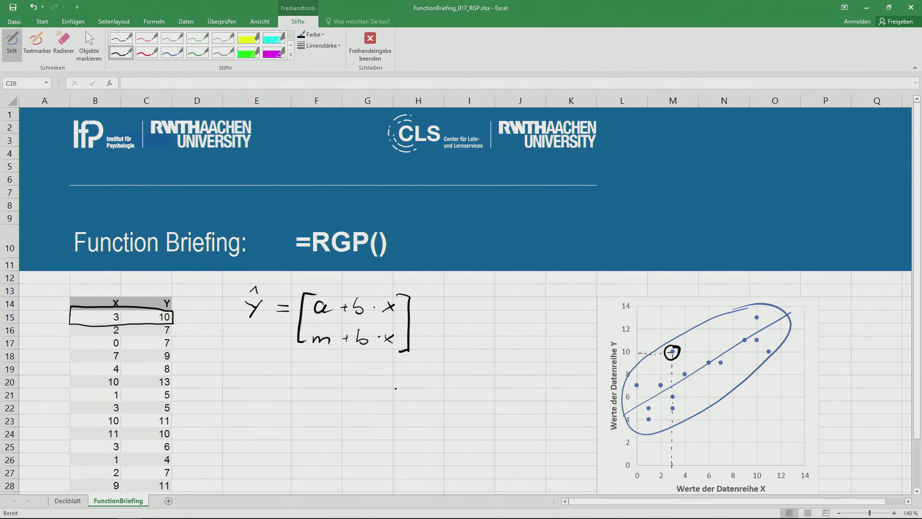
Write Ŷ = b₀ + b₁x₁ on the line below.
{"action": "left_click_drag", "start_coordinate": [312, 367], "coordinate": [321, 383]}
{"action": "mouse_move", "coordinate": [345, 372]}
{"action": "left_mouse_down"}
{"action": "mouse_move", "coordinate": [344, 383]}
{"action": "mouse_move", "coordinate": [377, 391]}
{"action": "left_mouse_up"}
{"action": "left_click_drag", "start_coordinate": [389, 376], "coordinate": [389, 386]}
{"action": "mouse_move", "coordinate": [280, 378]}
{"action": "left_mouse_down"}
{"action": "mouse_move", "coordinate": [290, 378]}
{"action": "mouse_move", "coordinate": [255, 387]}
{"action": "mouse_move", "coordinate": [258, 367]}
{"action": "left_mouse_up"}
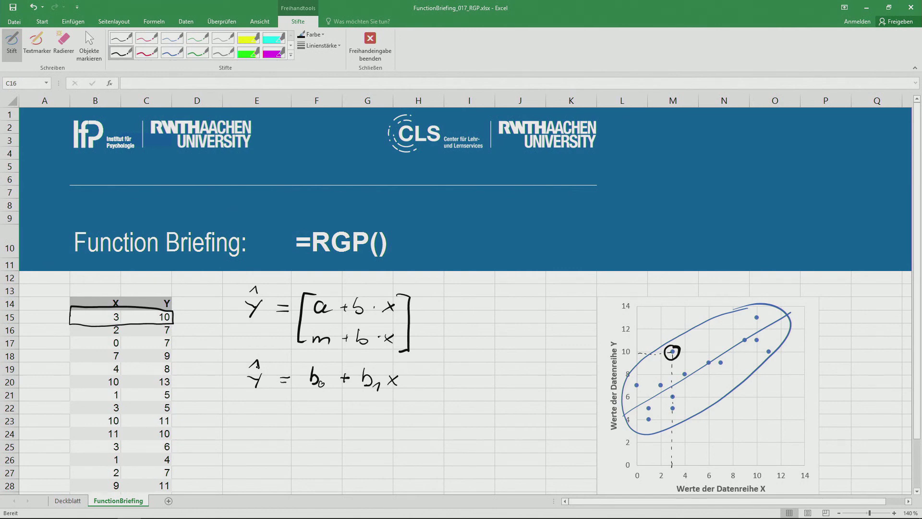
{"action": "left_click_drag", "start_coordinate": [401, 386], "coordinate": [405, 391]}
Extend the handwritten equation with + b₂x₂ + … + bₙxₙ.
{"action": "left_click_drag", "start_coordinate": [422, 380], "coordinate": [431, 379]}
{"action": "mouse_move", "coordinate": [426, 376]}
{"action": "left_mouse_down"}
{"action": "mouse_move", "coordinate": [454, 390]}
{"action": "mouse_move", "coordinate": [498, 381]}
{"action": "left_mouse_up"}
{"action": "left_click", "coordinate": [451, 389]}
{"action": "left_click_drag", "start_coordinate": [523, 382], "coordinate": [532, 381]}
{"action": "left_click_drag", "start_coordinate": [527, 378], "coordinate": [573, 392]}
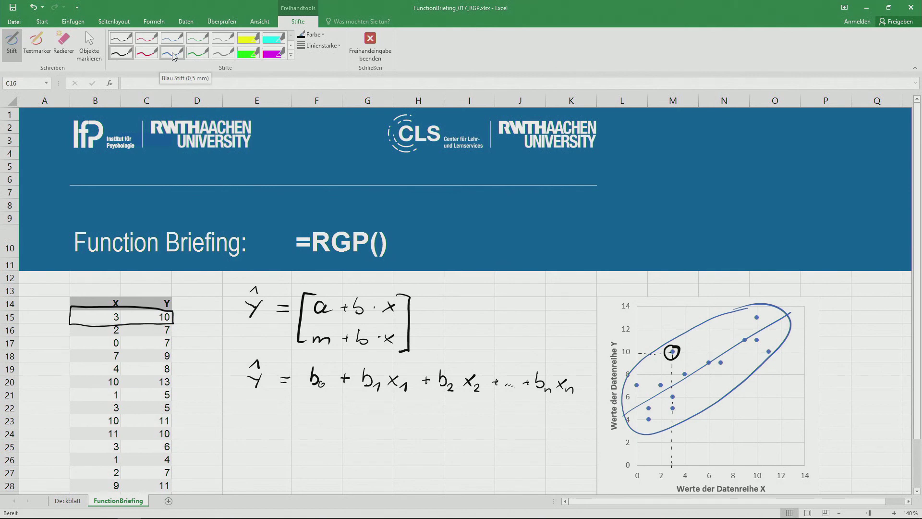
Highlight b₀ + b₁x₁ with the yellow highlighter and leave inking for cell E24.
{"action": "left_click", "coordinate": [248, 37]}
{"action": "mouse_move", "coordinate": [307, 374]}
{"action": "left_mouse_down"}
{"action": "mouse_move", "coordinate": [361, 390]}
{"action": "mouse_move", "coordinate": [408, 382]}
{"action": "left_mouse_up"}
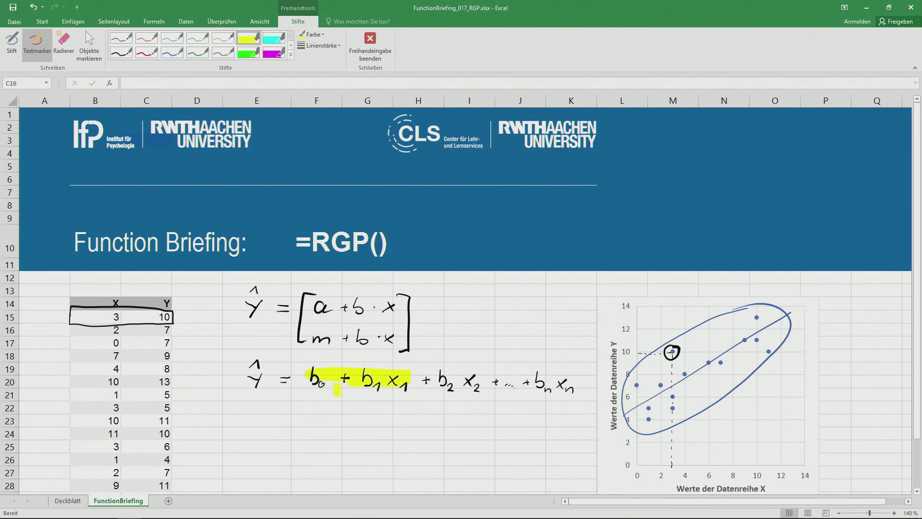
{"action": "left_click_drag", "start_coordinate": [408, 385], "coordinate": [331, 374]}
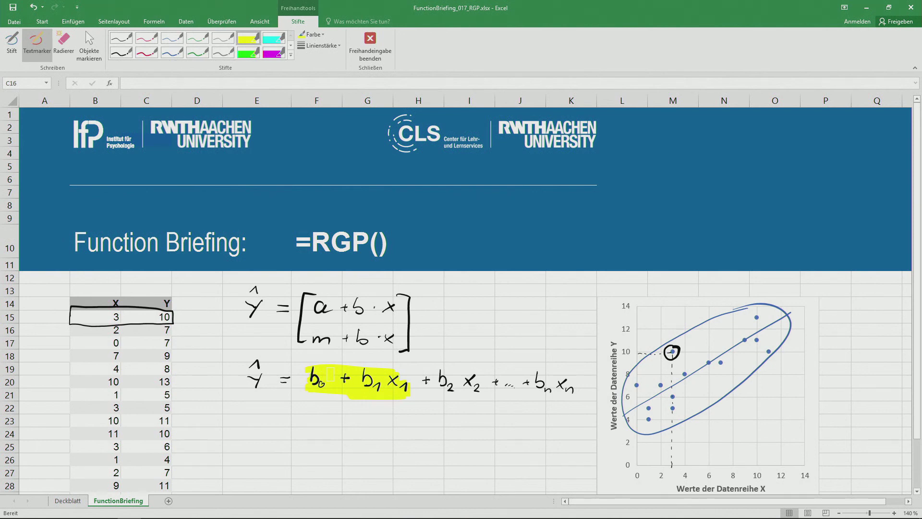
{"action": "key", "text": "Escape"}
{"action": "left_click", "coordinate": [264, 431]}
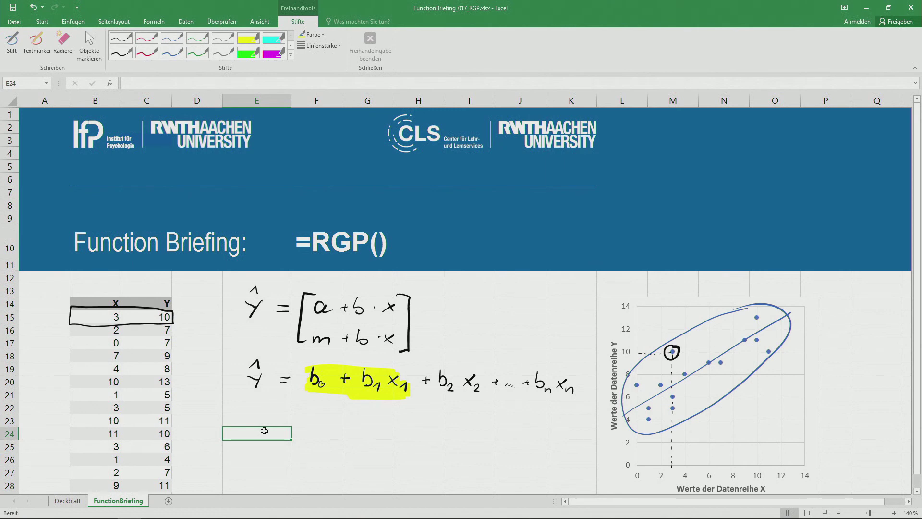
Enter =RGP(C15:C29;B15:B29;WAHR;WAHR) in E24, which returns 0,5781893.
{"action": "type", "text": "=rgp("}
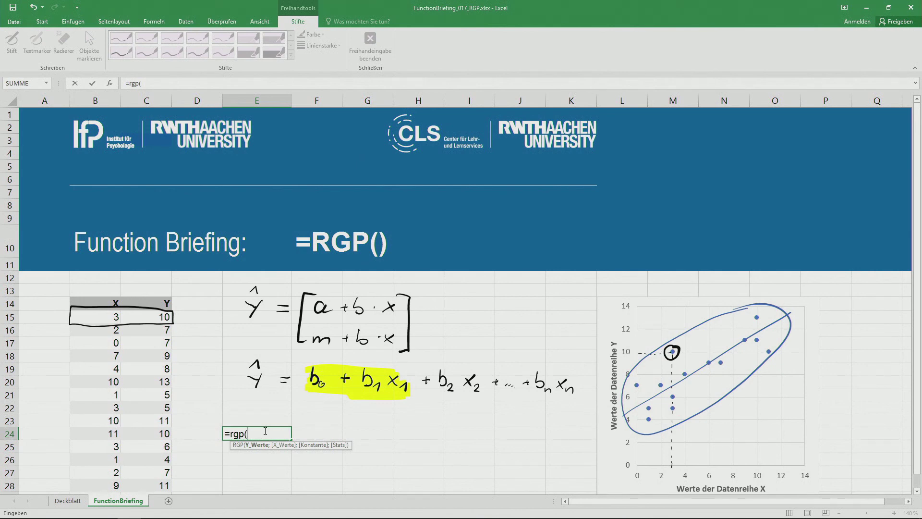
{"action": "left_click_drag", "start_coordinate": [147, 317], "coordinate": [154, 474]}
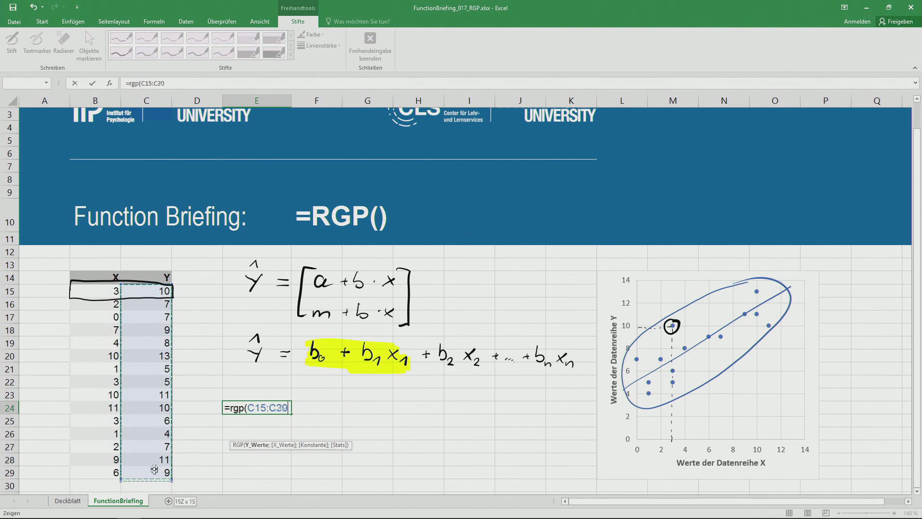
{"action": "type", "text": ";"}
{"action": "left_click_drag", "start_coordinate": [98, 292], "coordinate": [105, 464]}
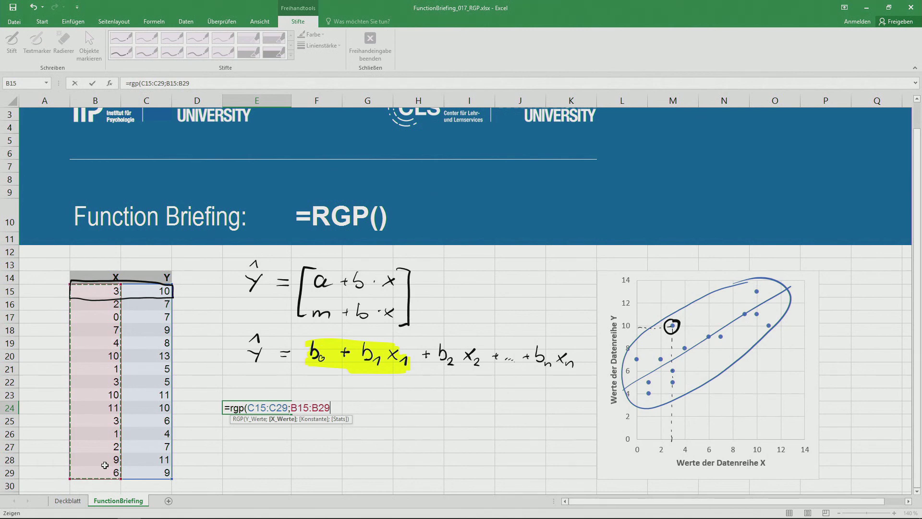
{"action": "type", "text": ";"}
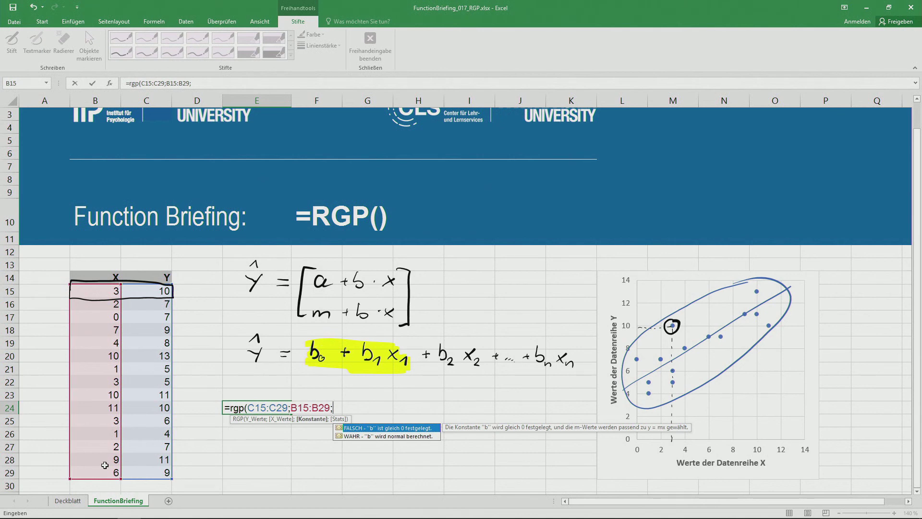
{"action": "type", "text": "wahr"}
{"action": "type", "text": ";"}
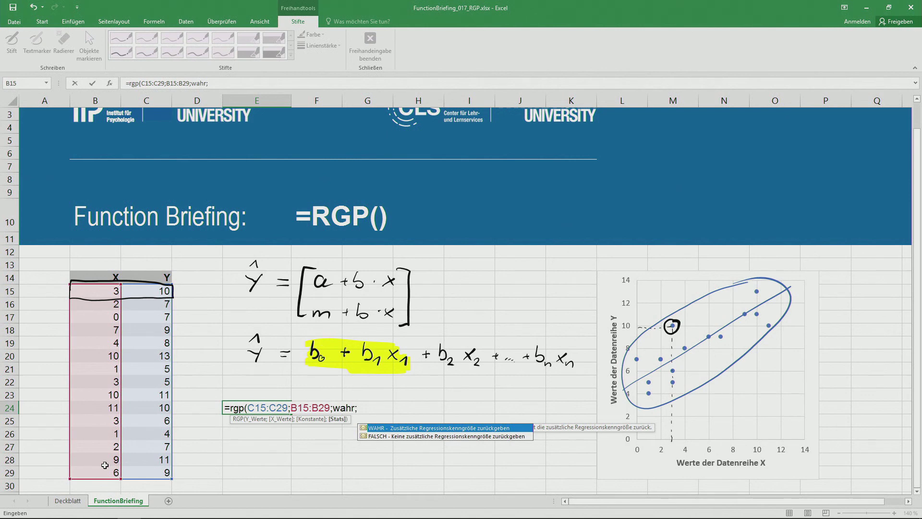
{"action": "type", "text": "wahr"}
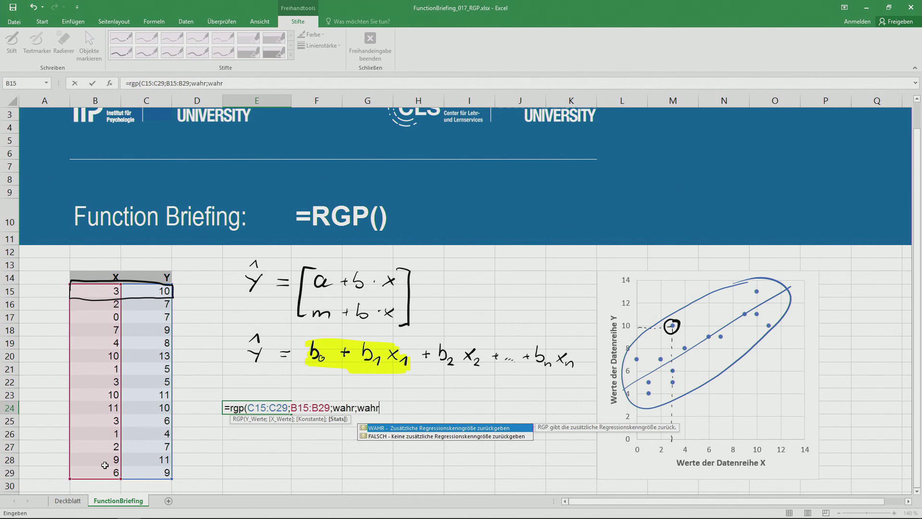
{"action": "type", "text": ")"}
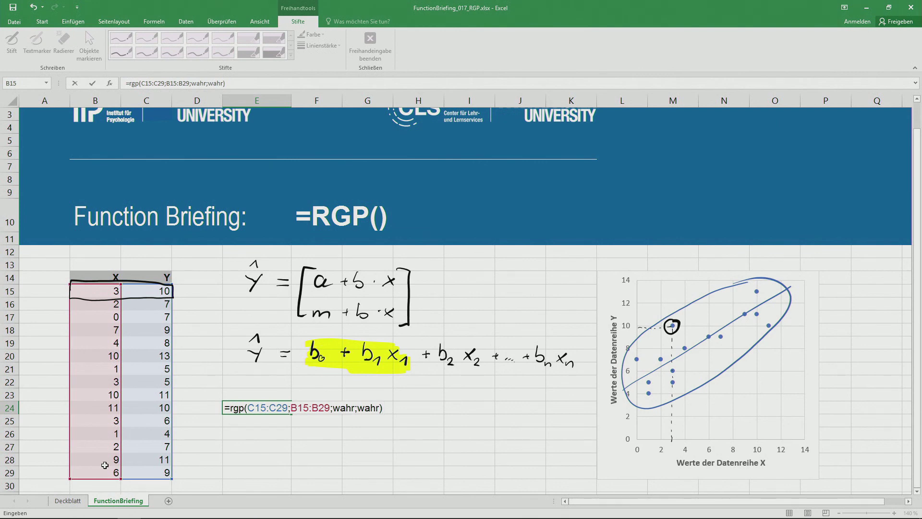
{"action": "key", "text": "Return"}
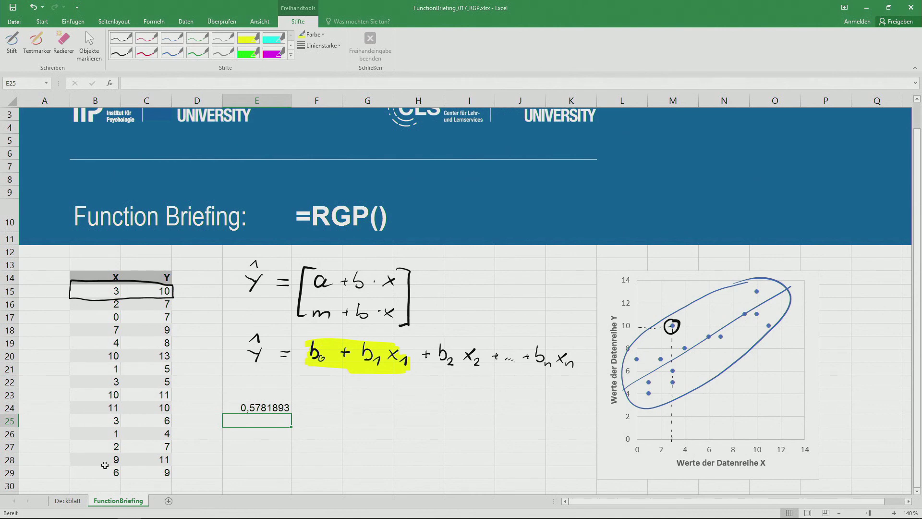
{"action": "left_click", "coordinate": [147, 55]}
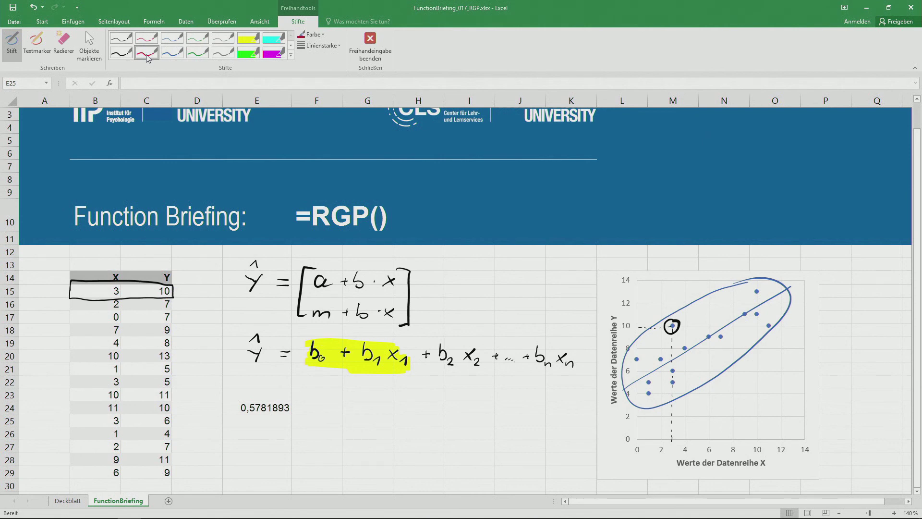
Select the red pen from the Draw tab's Pens gallery.
{"action": "left_click", "coordinate": [147, 53]}
Trace the chart's regression line in red ink down to the y-axis.
{"action": "left_click_drag", "start_coordinate": [637, 439], "coordinate": [779, 256]}
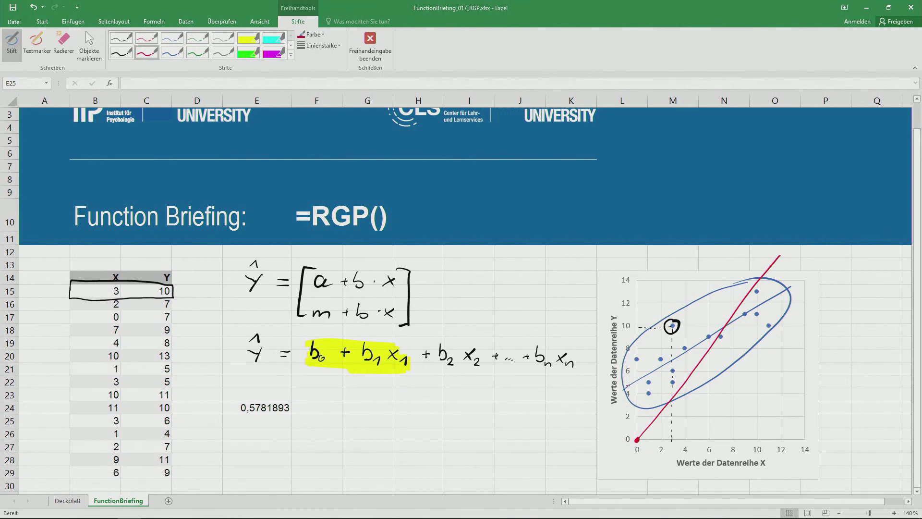
{"action": "mouse_move", "coordinate": [624, 389]}
{"action": "left_mouse_down"}
{"action": "mouse_move", "coordinate": [804, 286]}
{"action": "mouse_move", "coordinate": [618, 390]}
{"action": "left_mouse_up"}
{"action": "mouse_move", "coordinate": [801, 287]}
{"action": "left_mouse_down"}
{"action": "mouse_move", "coordinate": [651, 369]}
{"action": "mouse_move", "coordinate": [790, 290]}
{"action": "mouse_move", "coordinate": [778, 294]}
{"action": "left_mouse_up"}
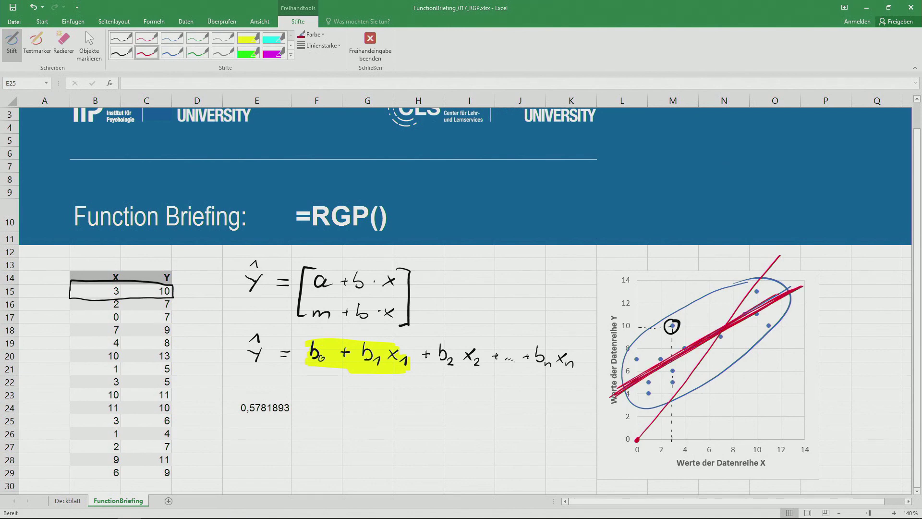
{"action": "left_click_drag", "start_coordinate": [637, 376], "coordinate": [633, 384]}
Mark the y-axis intercept near 5 with a black ink dot and finish inking.
{"action": "left_click", "coordinate": [121, 52]}
{"action": "left_click_drag", "start_coordinate": [634, 384], "coordinate": [637, 380]}
{"action": "key", "text": "Escape"}
{"action": "left_click", "coordinate": [257, 407]}
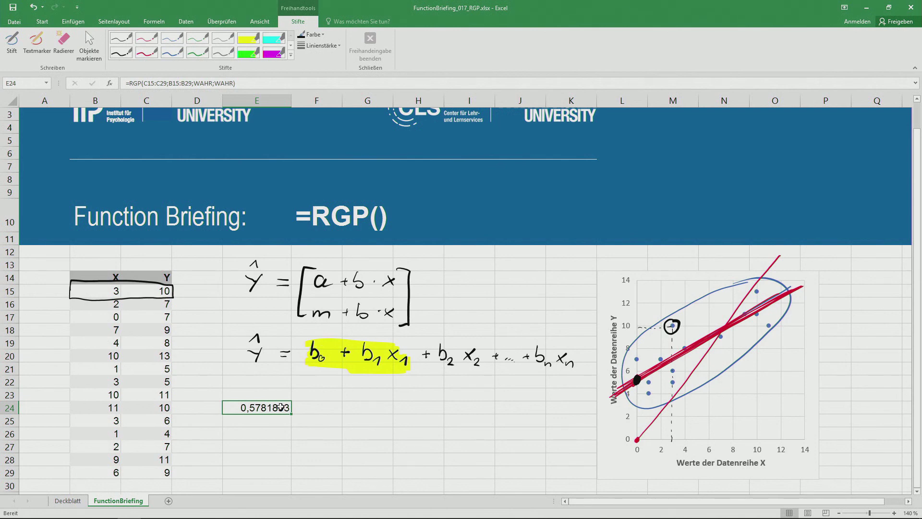
Choose the green pen to resume drawing ink.
{"action": "left_click", "coordinate": [198, 56]}
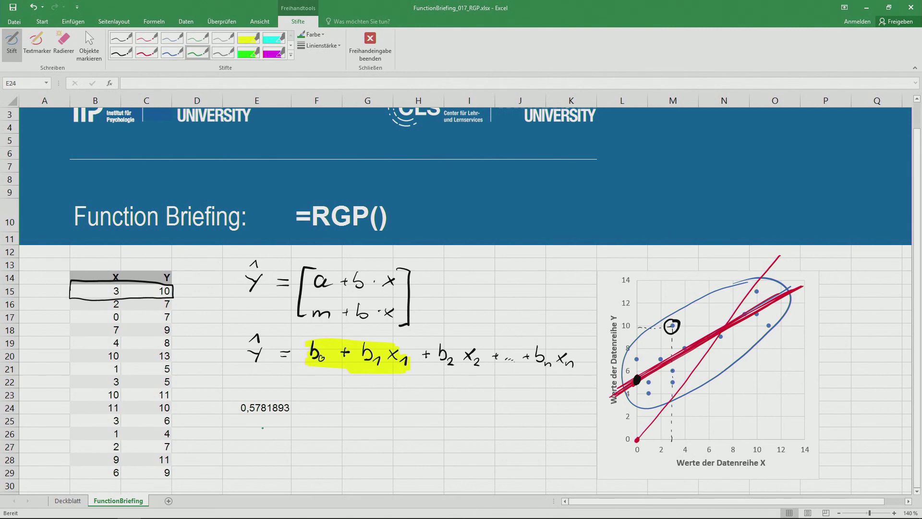
Write green row numbers 1–5 beside rows 24–28 and column number 1 above the results.
{"action": "left_click_drag", "start_coordinate": [208, 406], "coordinate": [213, 448]}
{"action": "left_click_drag", "start_coordinate": [212, 456], "coordinate": [217, 456]}
{"action": "left_click_drag", "start_coordinate": [280, 393], "coordinate": [336, 397]}
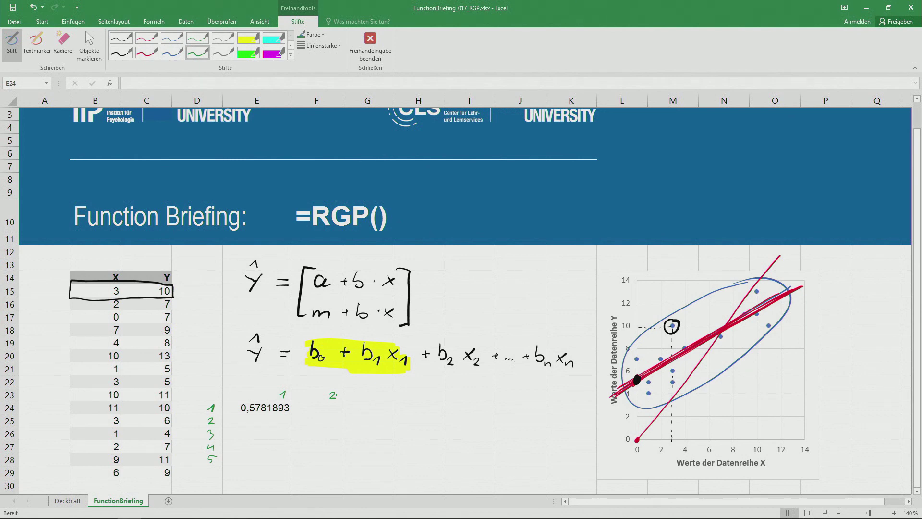
{"action": "key", "text": "Escape"}
Re-enter RGP as an array formula over E24:F28 with Ctrl+Shift+Enter.
{"action": "left_click_drag", "start_coordinate": [278, 407], "coordinate": [322, 459]}
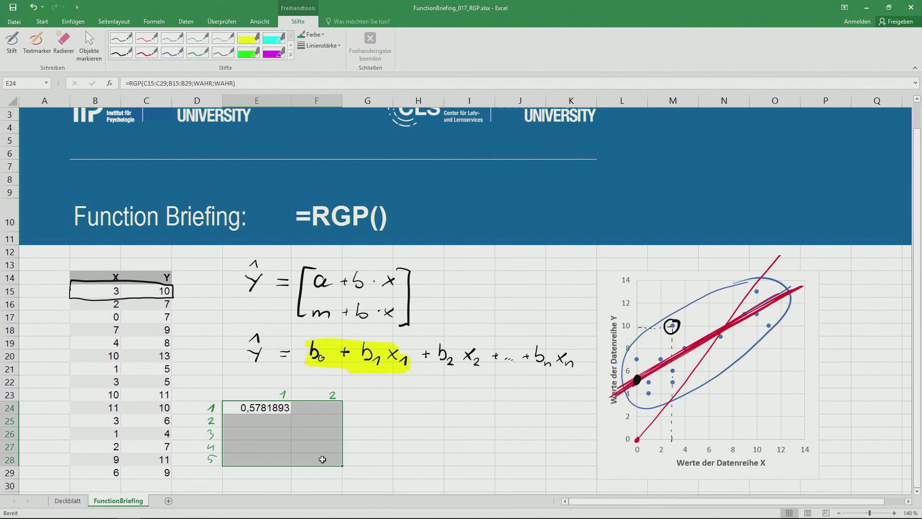
{"action": "left_click", "coordinate": [242, 83]}
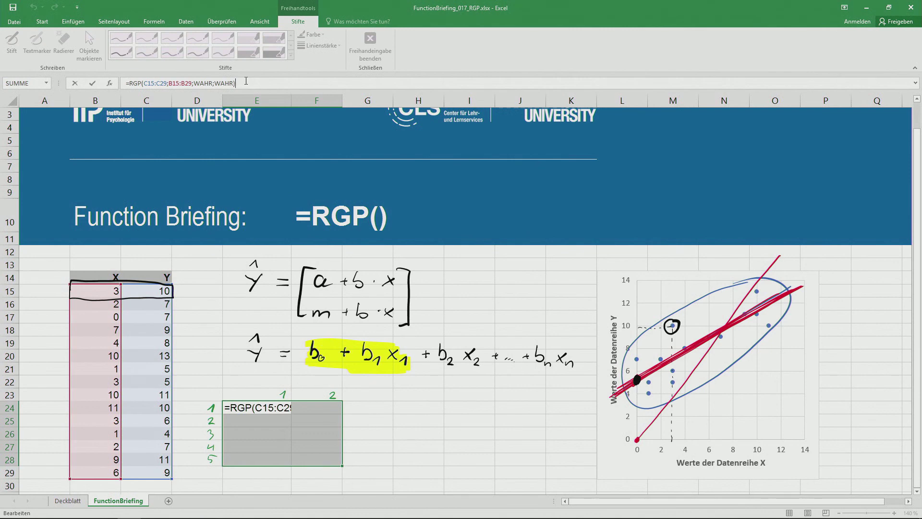
{"action": "left_click", "coordinate": [246, 82]}
{"action": "key", "text": "ctrl+shift+Return"}
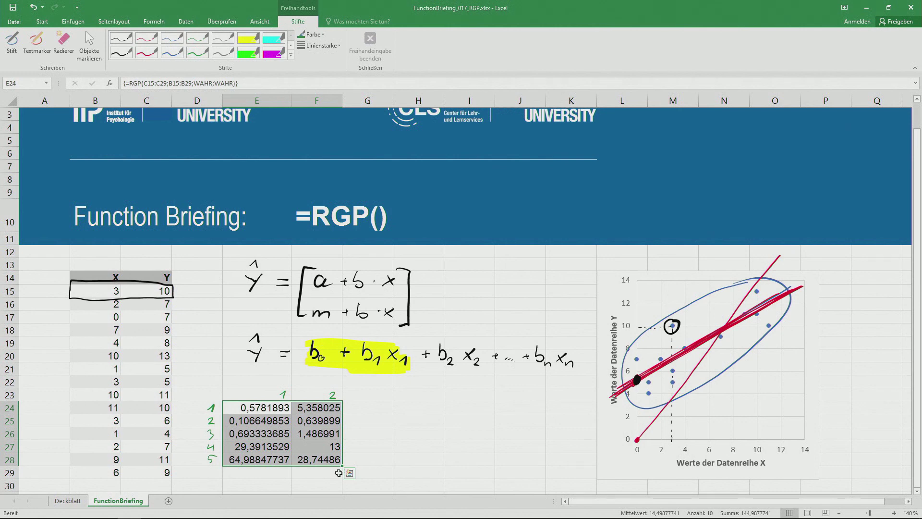
Select E24:G29 and edit the RGP formula for the larger range.
{"action": "left_click", "coordinate": [267, 406]}
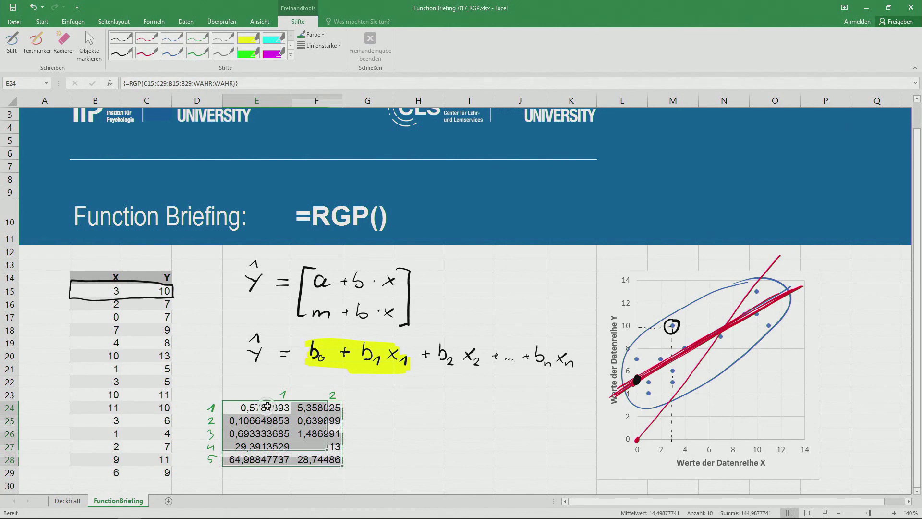
{"action": "left_click_drag", "start_coordinate": [268, 406], "coordinate": [364, 473]}
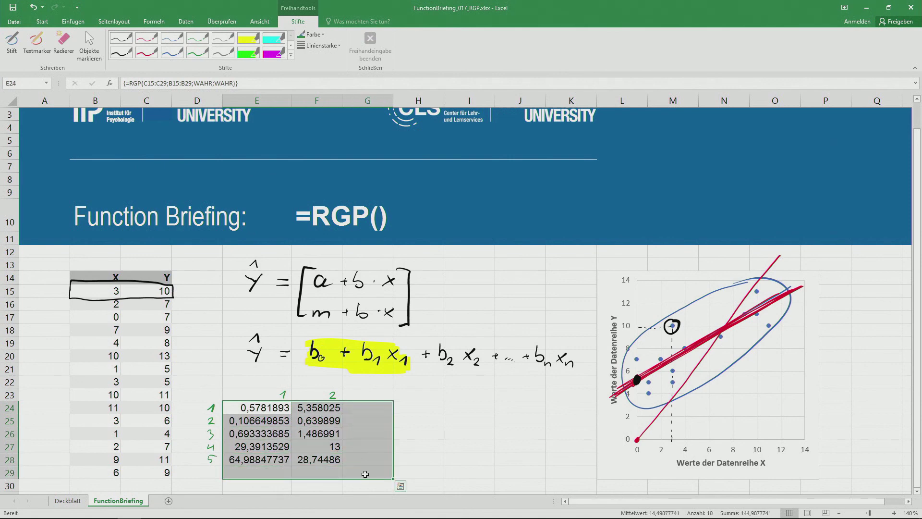
{"action": "left_click", "coordinate": [253, 85]}
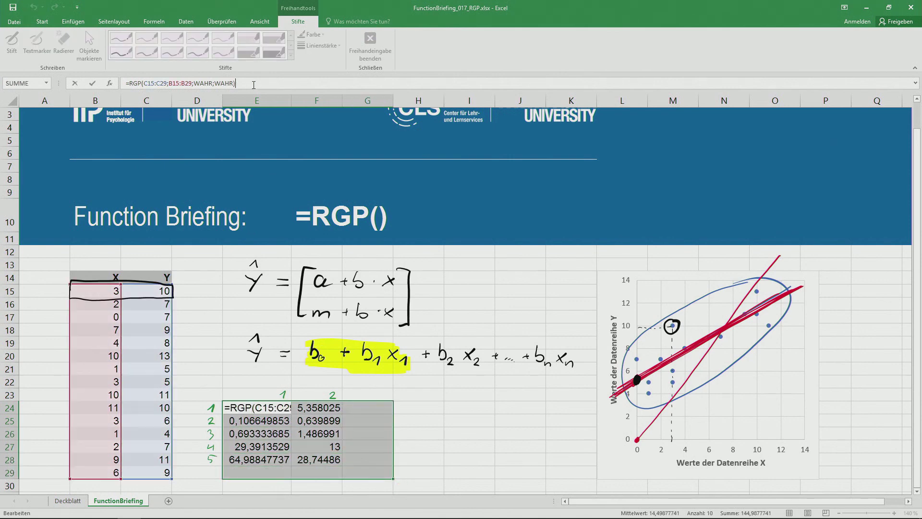
{"action": "key", "text": "End"}
{"action": "key", "text": "ctrl+shift+Return"}
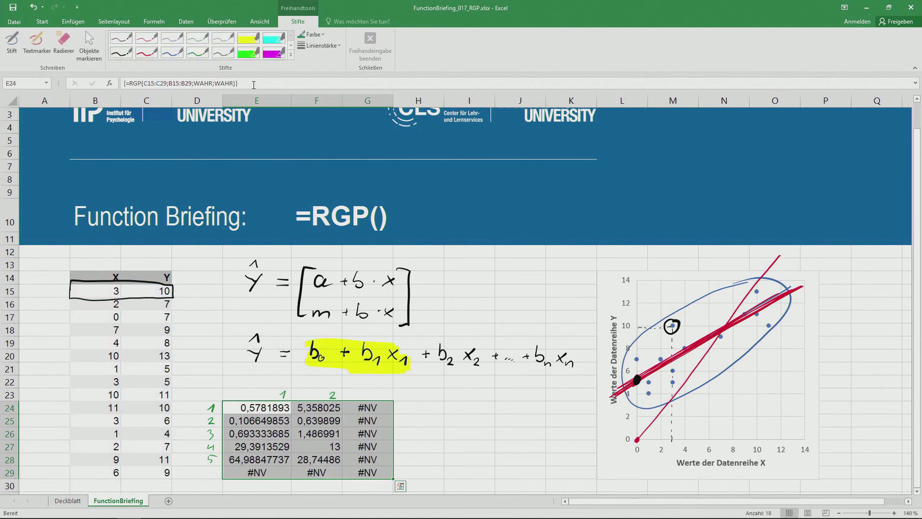
{"action": "left_click", "coordinate": [368, 409]}
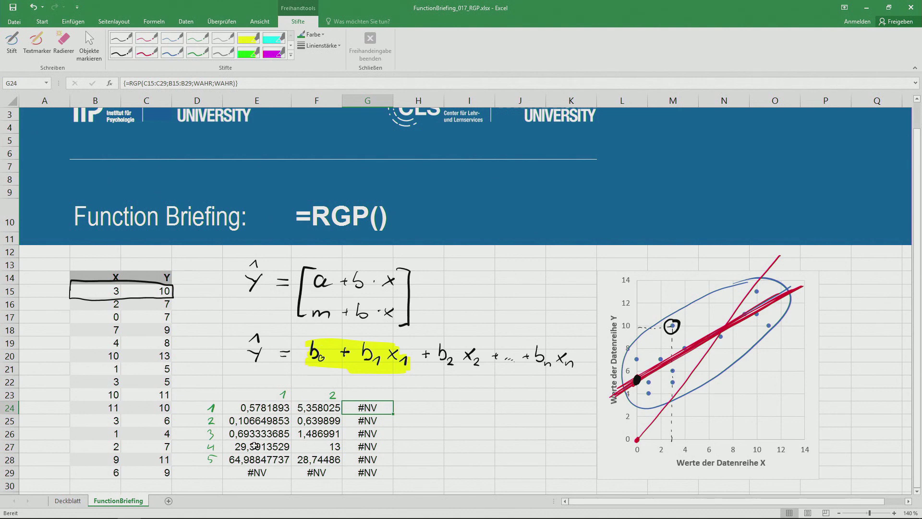
{"action": "key", "text": "ctrl+z"}
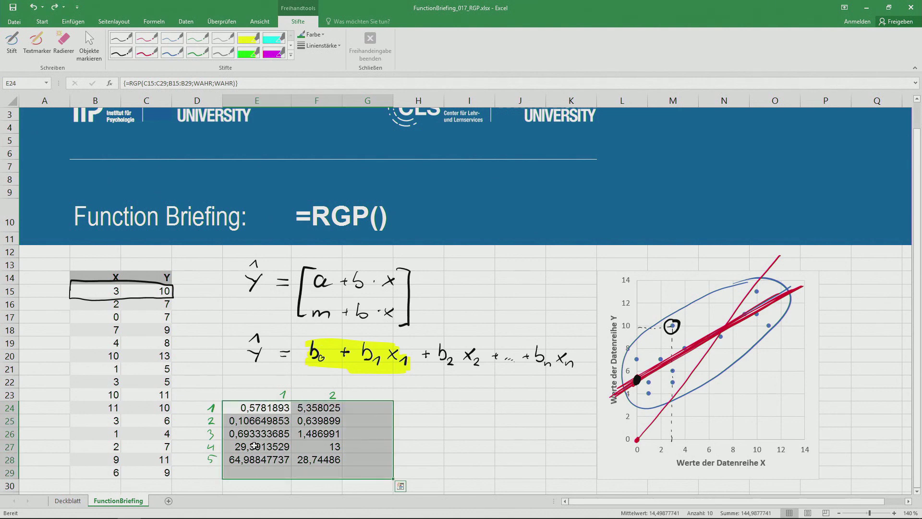
{"action": "left_click", "coordinate": [263, 408]}
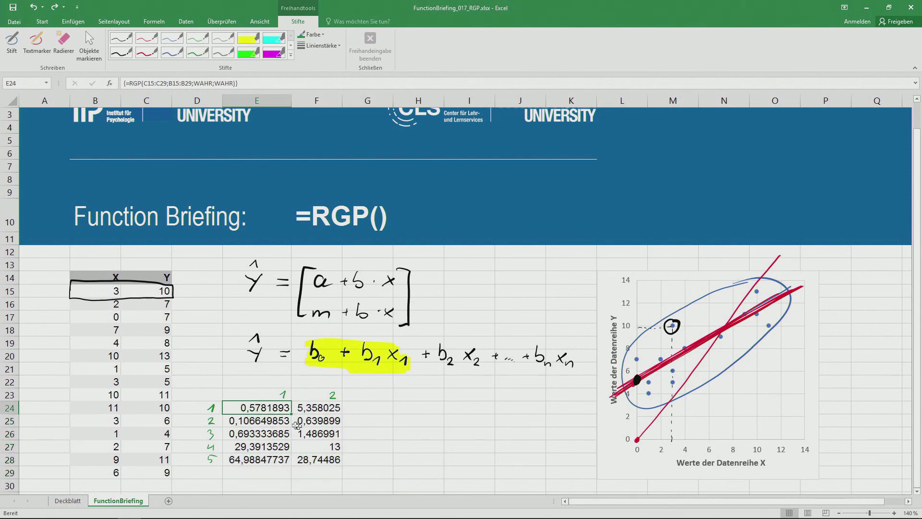
Select the 5×2 result block, move the handwritten row numbers, and erase the old 1 and 2.
{"action": "left_click_drag", "start_coordinate": [269, 408], "coordinate": [361, 476]}
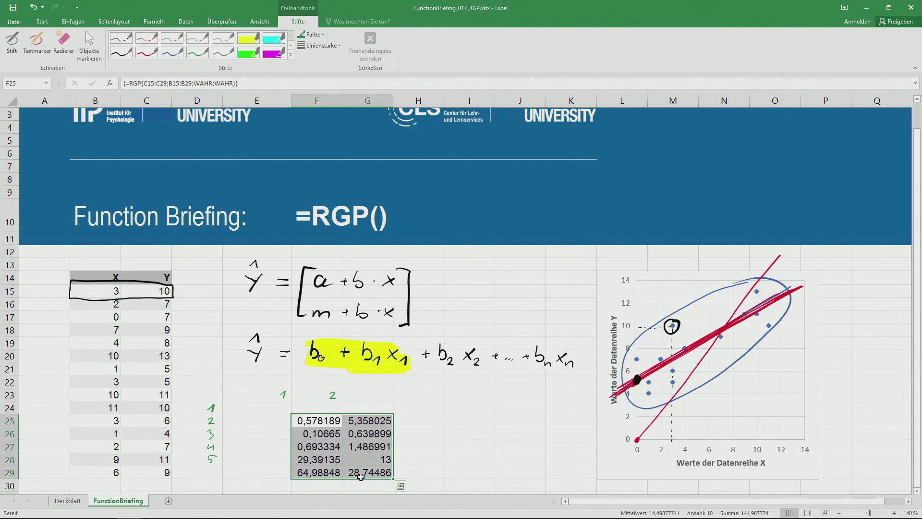
{"action": "left_click", "coordinate": [89, 46]}
{"action": "left_click", "coordinate": [215, 435]}
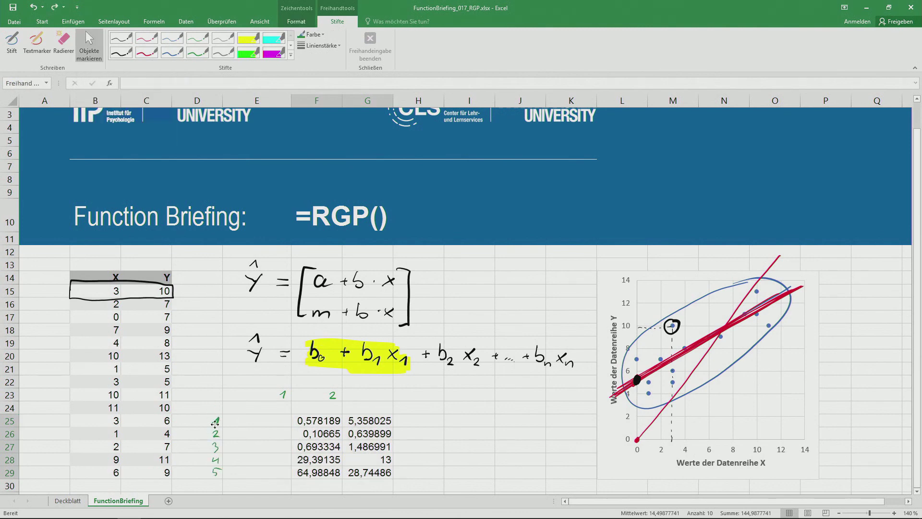
{"action": "left_click_drag", "start_coordinate": [283, 396], "coordinate": [340, 399]}
Redraw green 1 and 2 above columns F and G, then return to cell E25.
{"action": "left_click", "coordinate": [197, 52]}
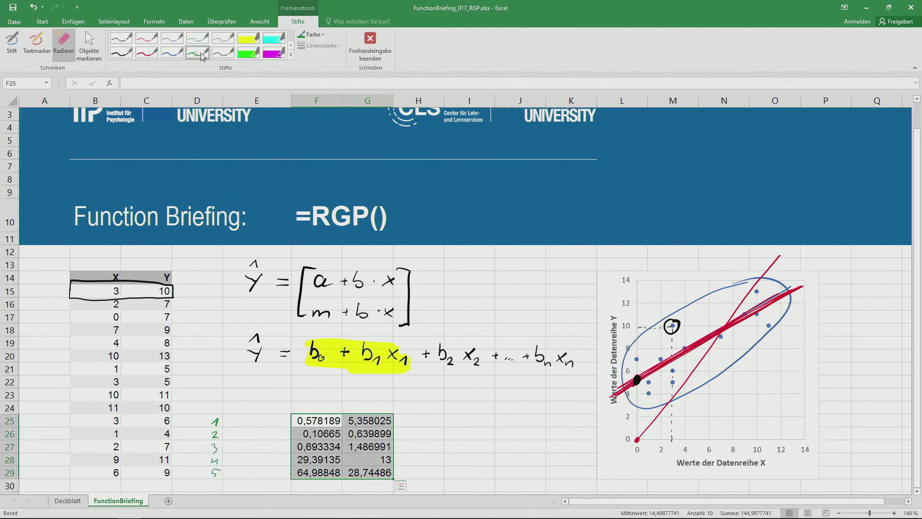
{"action": "left_click_drag", "start_coordinate": [329, 396], "coordinate": [333, 398]}
{"action": "left_click_drag", "start_coordinate": [379, 393], "coordinate": [388, 399]}
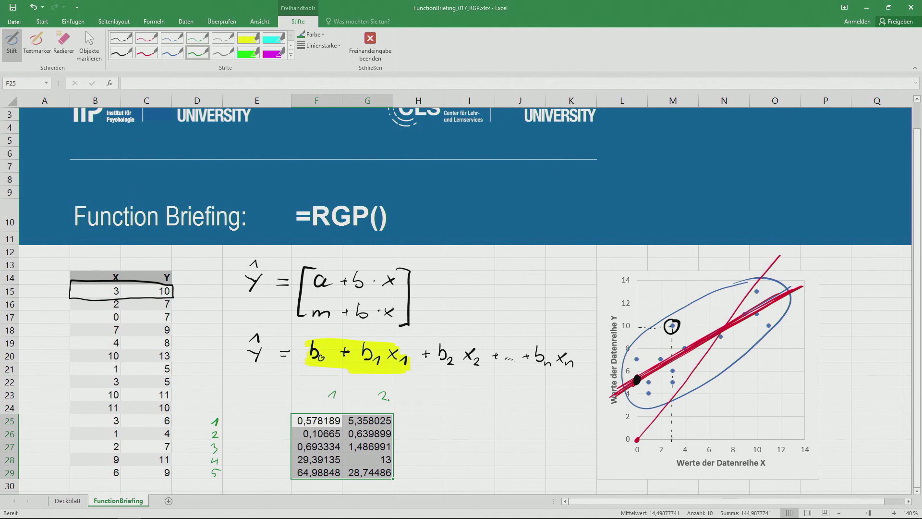
{"action": "key", "text": "Escape"}
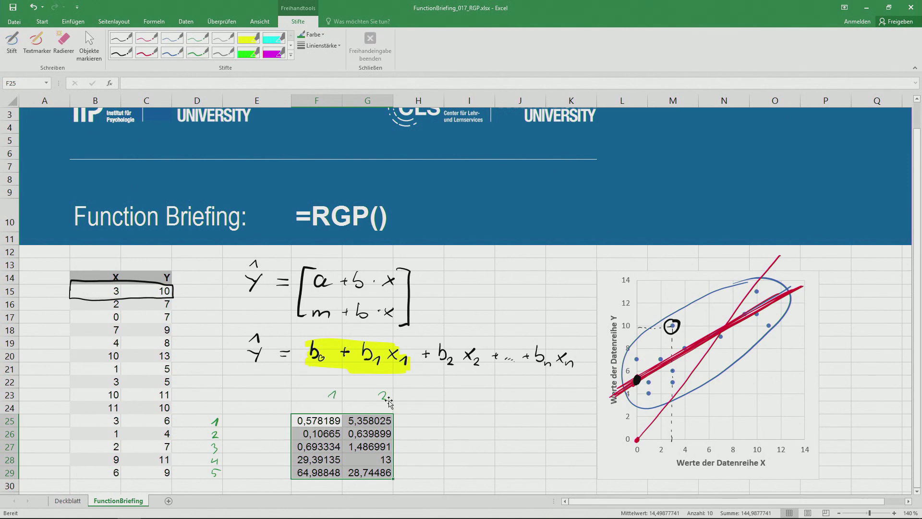
{"action": "left_click", "coordinate": [412, 402]}
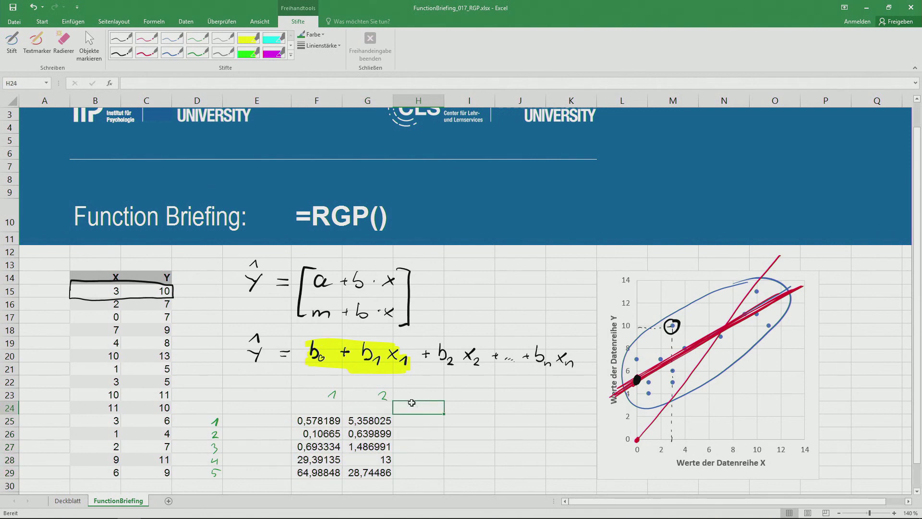
{"action": "key", "text": "Down"}
{"action": "key", "text": "Left"}
{"action": "key", "text": "Left"}
{"action": "key", "text": "Left"}
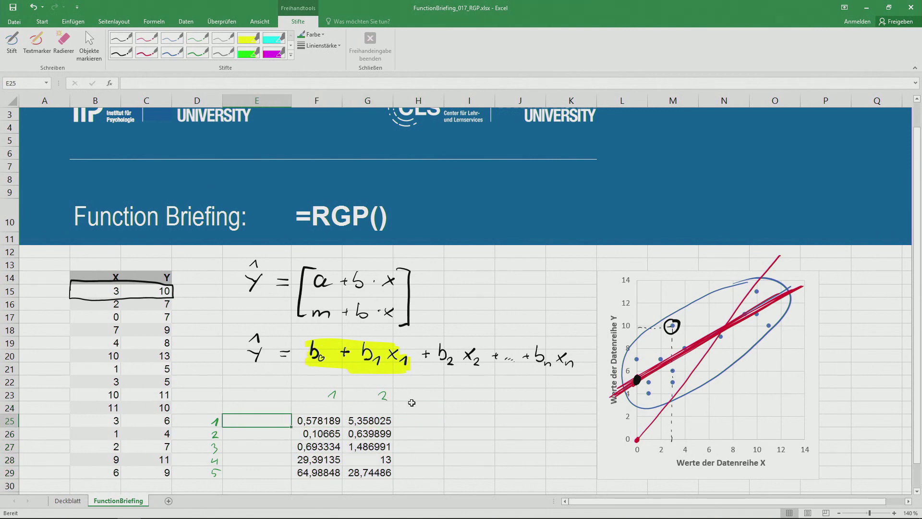
Label E25 'Regressionsgew.' and E26 'SE der Reg.gew.', widen column E, and add 'Standardschätzfehler der Vorhersage' in H27.
{"action": "type", "text": "Regressionsgew."}
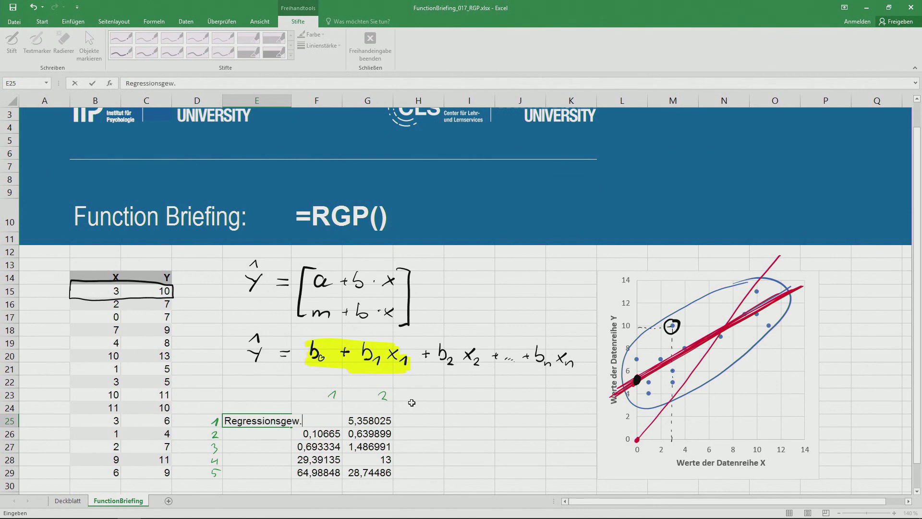
{"action": "key", "text": "Return"}
{"action": "left_click_drag", "start_coordinate": [291, 99], "coordinate": [307, 100]}
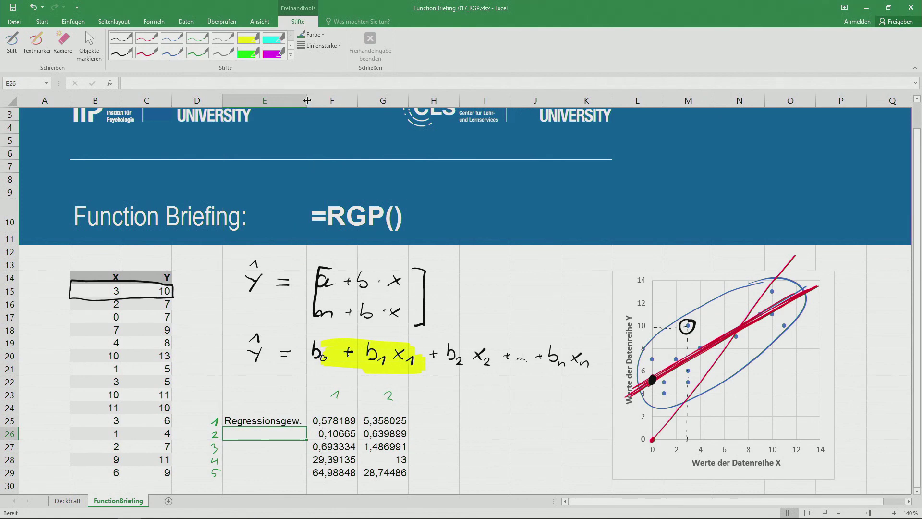
{"action": "type", "text": "SE "}
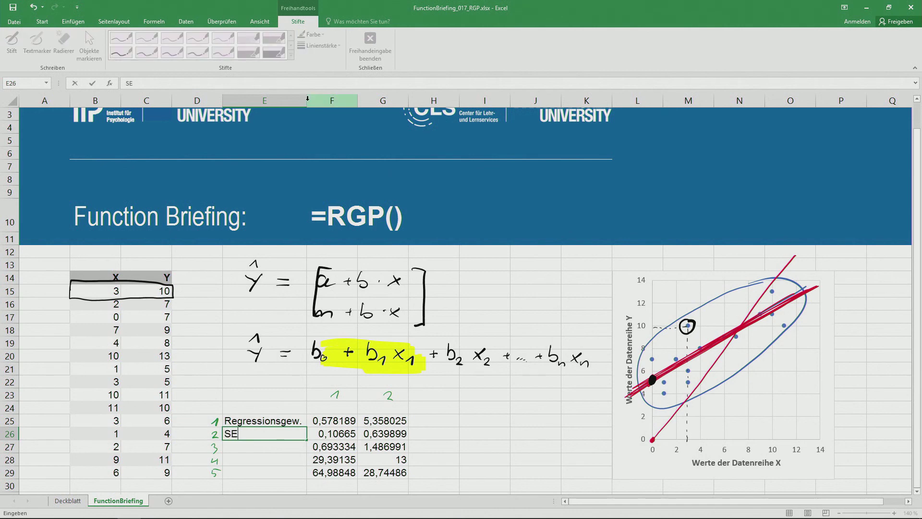
{"action": "type", "text": "der Reg.gew."}
{"action": "key", "text": "Return"}
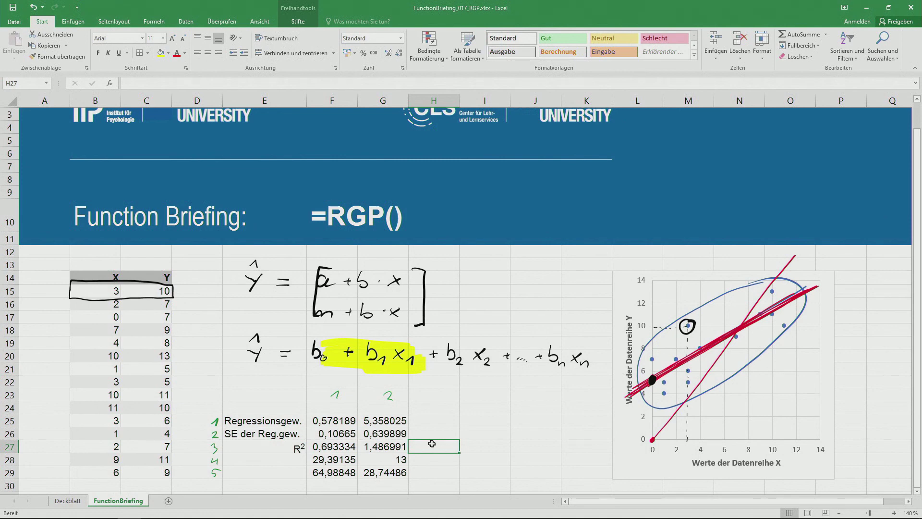
{"action": "type", "text": "Standardschätzfehler der Vorhersage"}
{"action": "key", "text": "Return"}
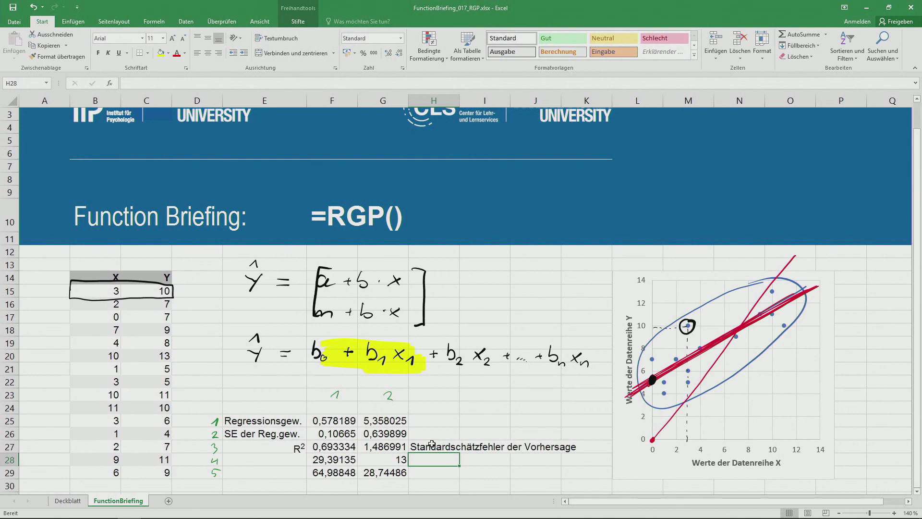
Label the fourth output row with a right-aligned 'F' in E28 and 'df' in H28.
{"action": "key", "text": "Left"}
{"action": "key", "text": "Left"}
{"action": "key", "text": "Left"}
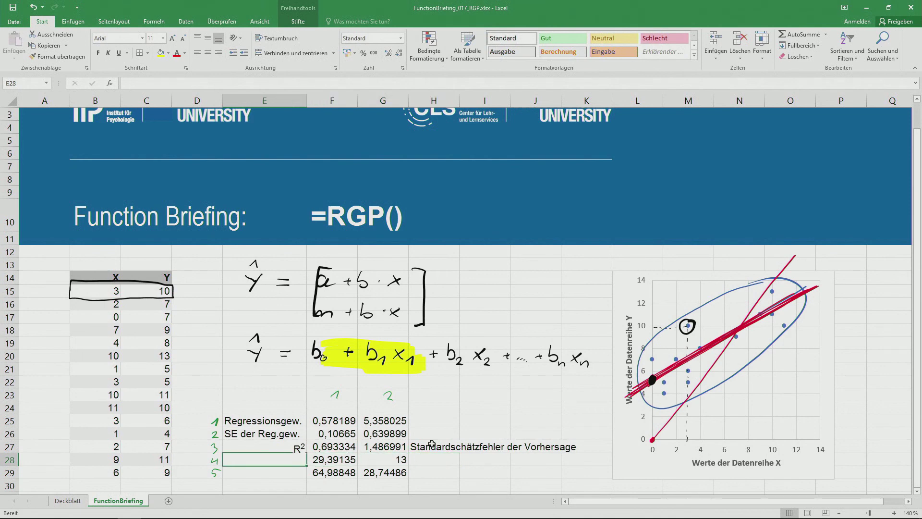
{"action": "type", "text": "F"}
{"action": "key", "text": "Return"}
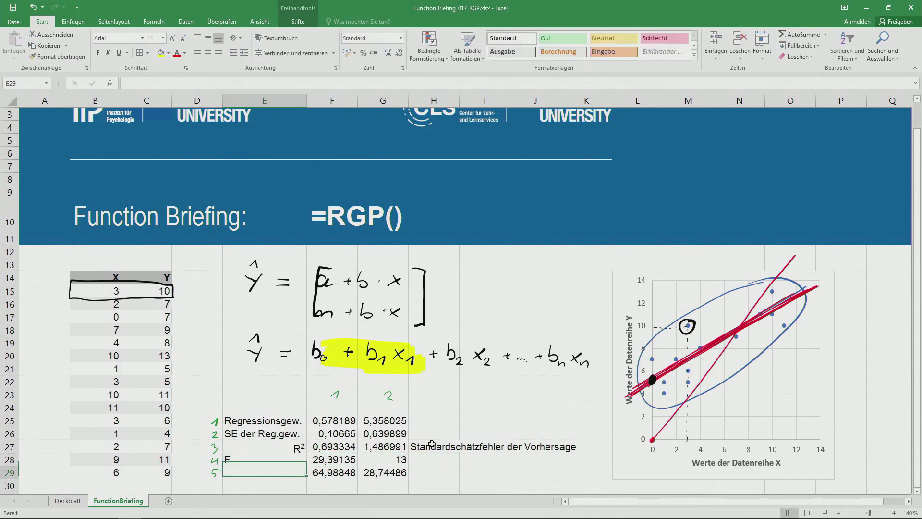
{"action": "left_click", "coordinate": [286, 455]}
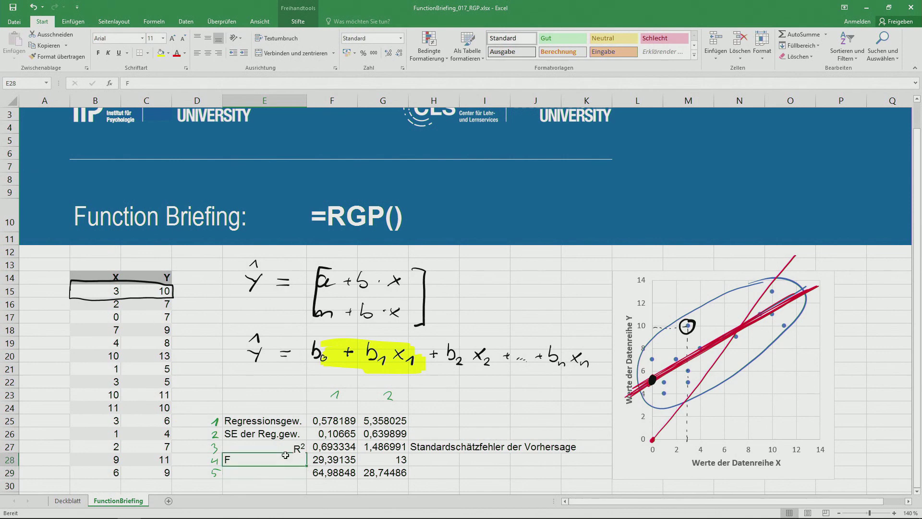
{"action": "left_click", "coordinate": [219, 53]}
{"action": "left_click", "coordinate": [431, 455]}
{"action": "type", "text": "df"}
{"action": "key", "text": "Return"}
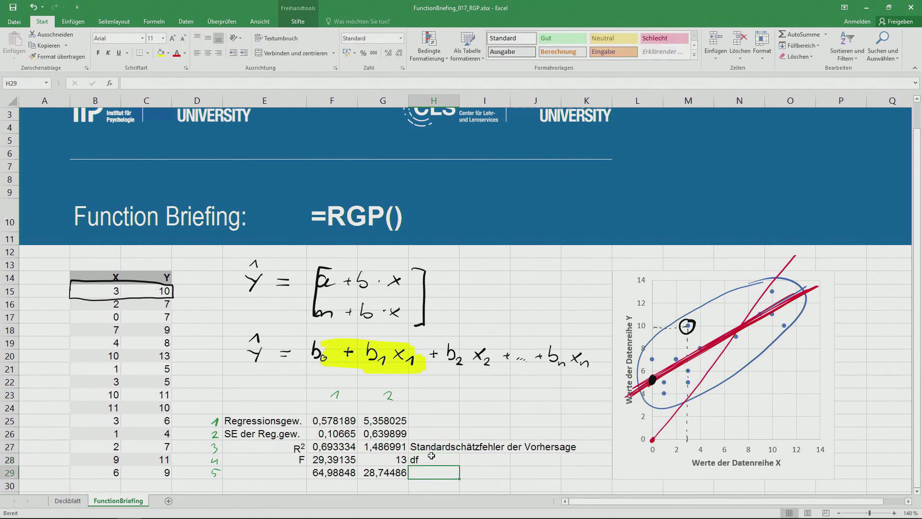
{"action": "left_click", "coordinate": [431, 455]}
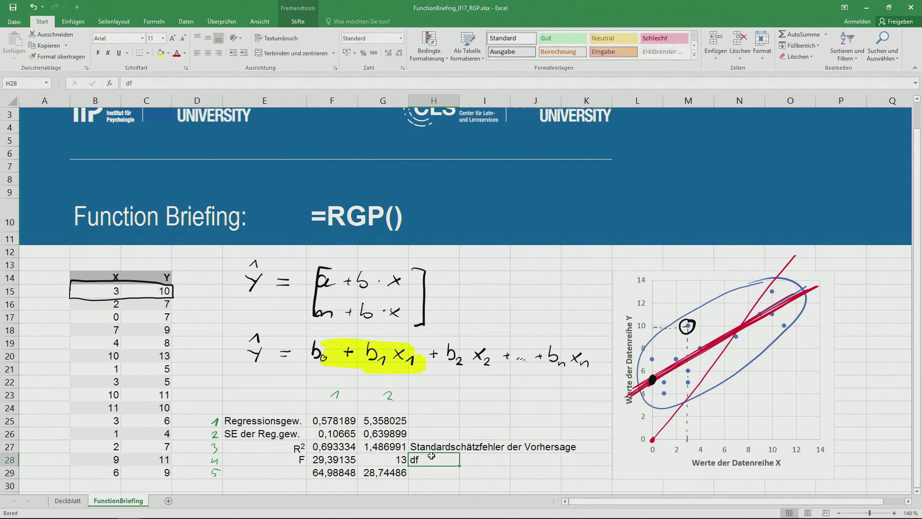
Label the fifth output row with a right-aligned 'QSreg' in E29 and 'QSres' in H29.
{"action": "key", "text": "Left"}
{"action": "key", "text": "Left"}
{"action": "key", "text": "Left"}
{"action": "key", "text": "Down"}
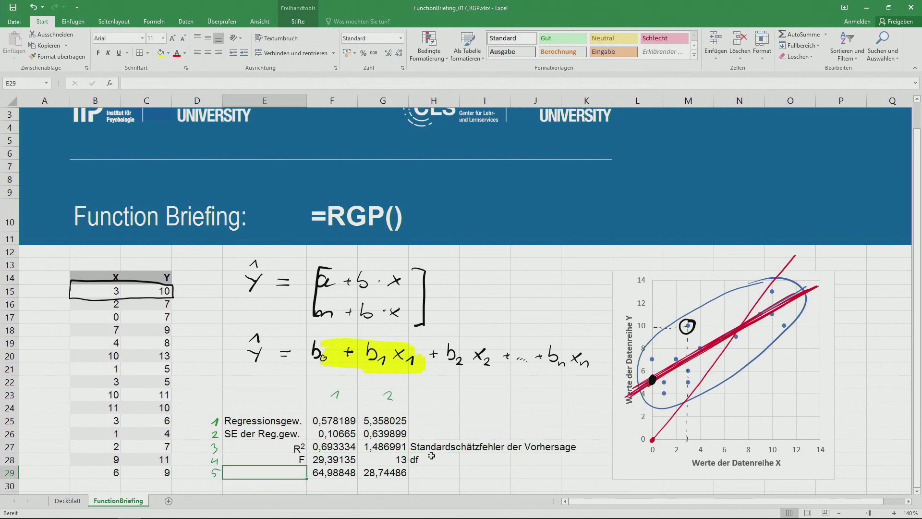
{"action": "type", "text": "QSreg"}
{"action": "key", "text": "Return"}
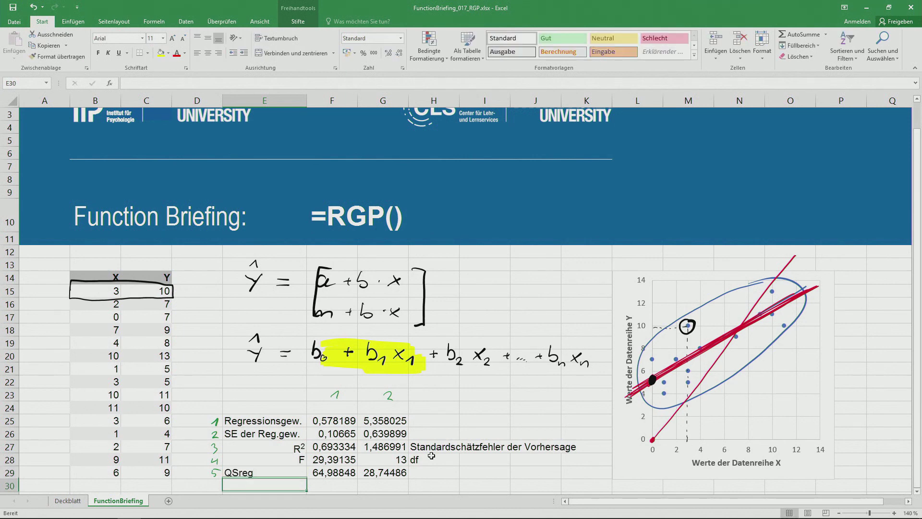
{"action": "key", "text": "Up"}
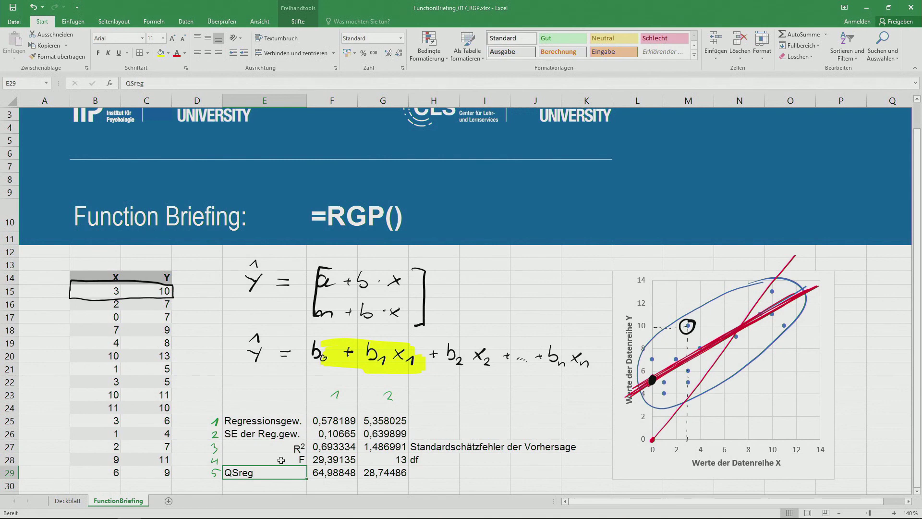
{"action": "left_click", "coordinate": [219, 55]}
{"action": "left_click", "coordinate": [425, 472]}
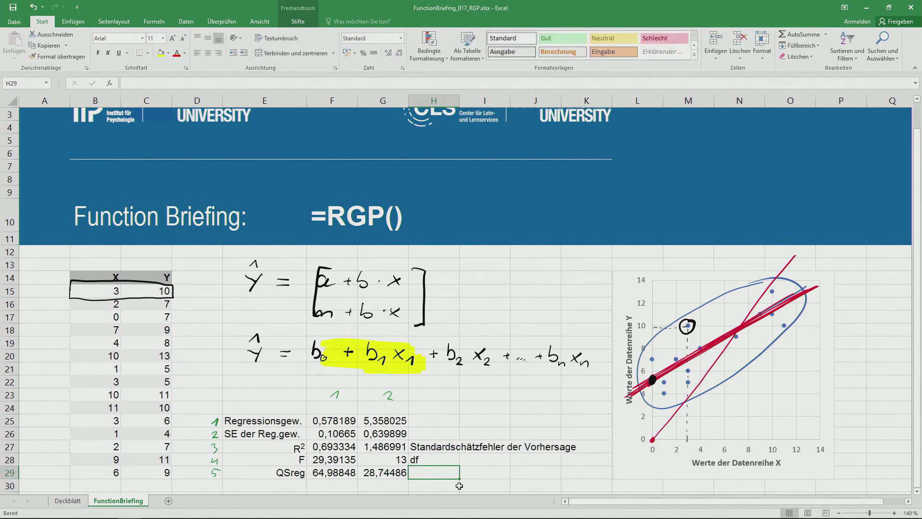
{"action": "type", "text": "QSres"}
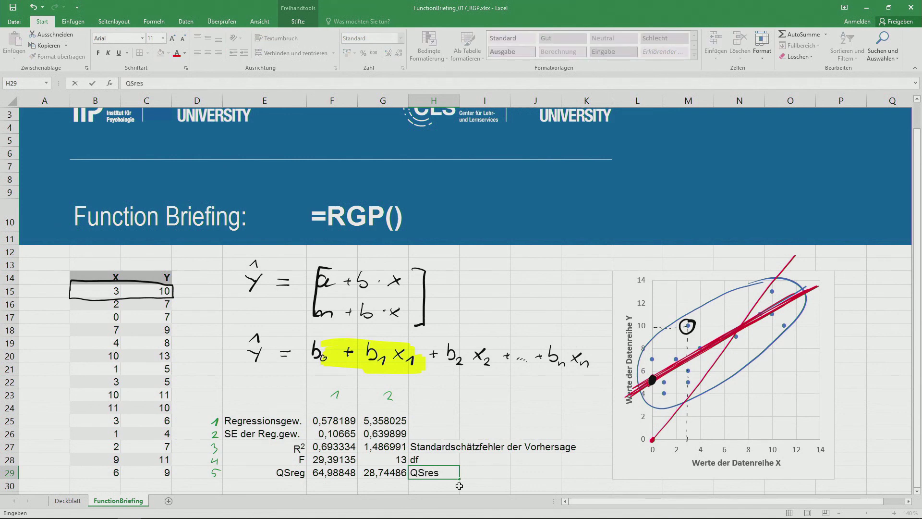
{"action": "key", "text": "Return"}
{"action": "key", "text": "Up"}
{"action": "key", "text": "Up"}
{"action": "key", "text": "Up"}
{"action": "key", "text": "Up"}
{"action": "key", "text": "Up"}
{"action": "key", "text": "Left"}
{"action": "key", "text": "Left"}
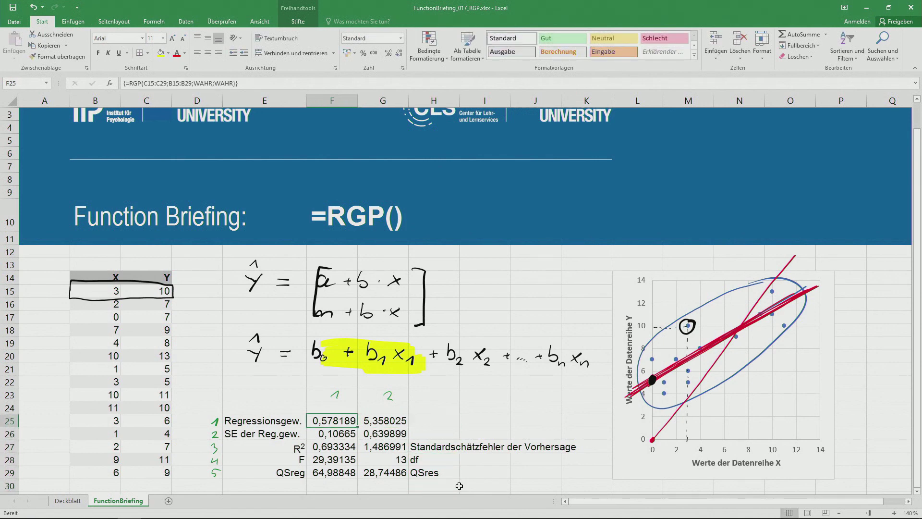
{"action": "key", "text": "shift+Left"}
{"action": "key", "text": "shift+Right"}
{"action": "key", "text": "shift+Right"}
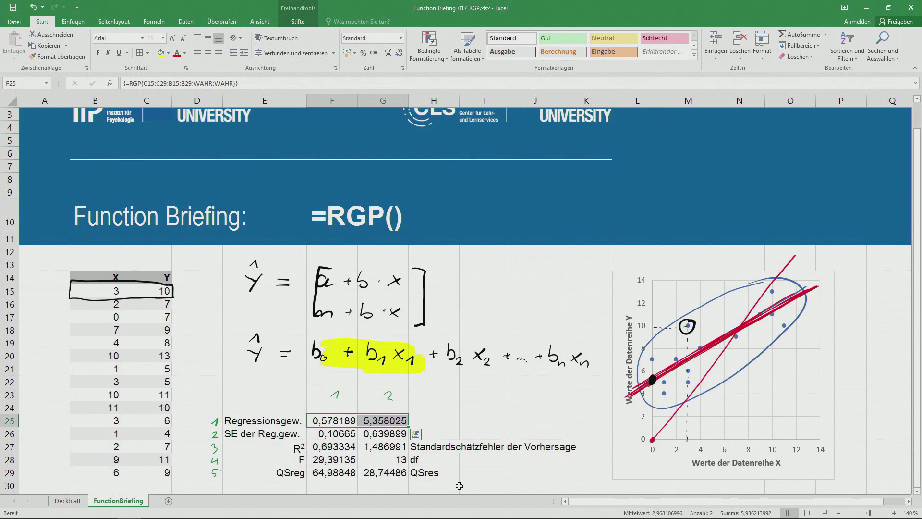
{"action": "key", "text": "Tab"}
{"action": "key", "text": "Up"}
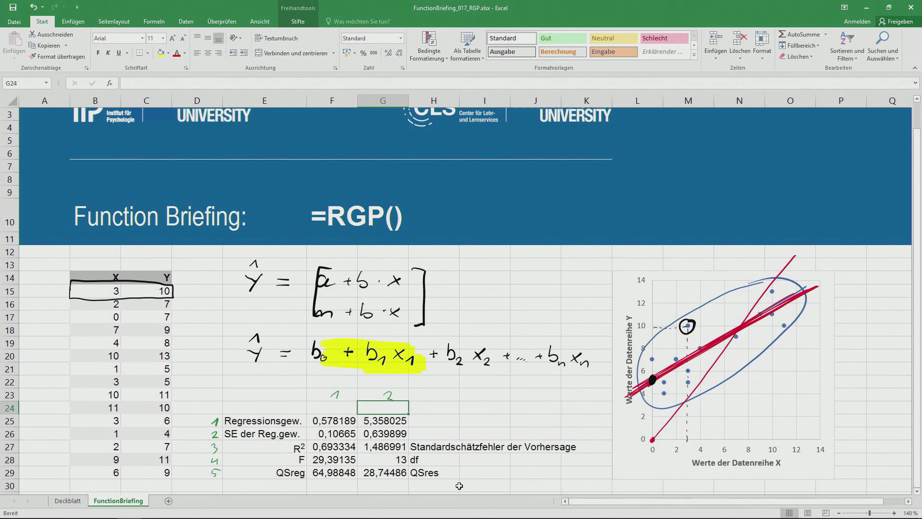
Enter the headers 'b0' in G24 and 'b1' in F24 above the coefficient columns, and select both.
{"action": "type", "text": "b0"}
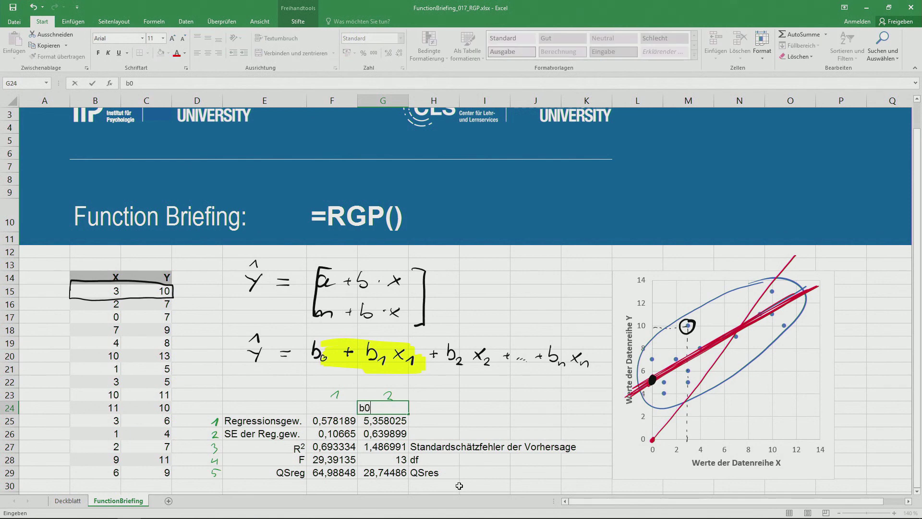
{"action": "key", "text": "Left"}
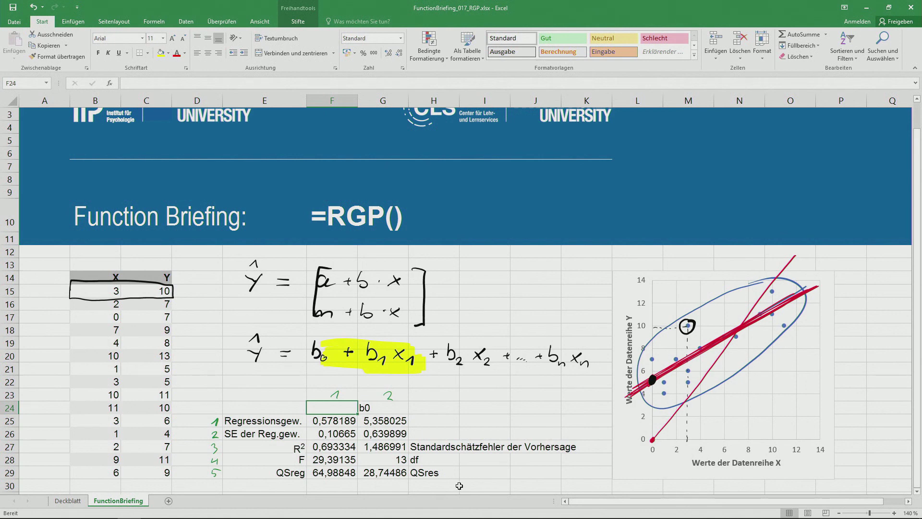
{"action": "type", "text": "b1"}
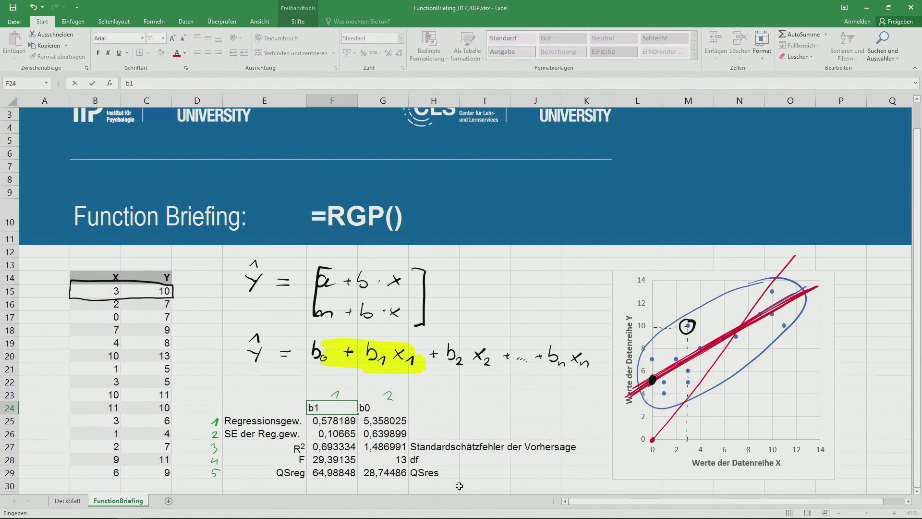
{"action": "key", "text": "Left"}
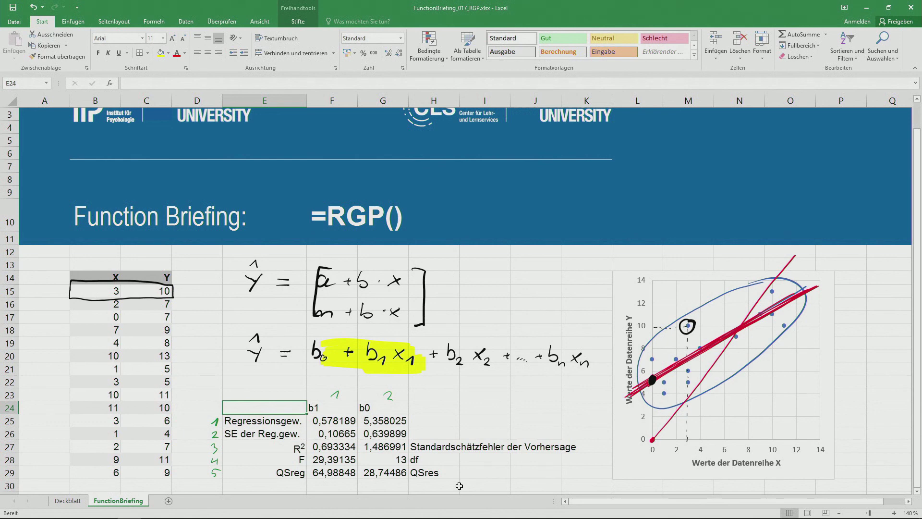
{"action": "key", "text": "Right"}
{"action": "key", "text": "Right"}
{"action": "key", "text": "Right"}
{"action": "key", "text": "Right"}
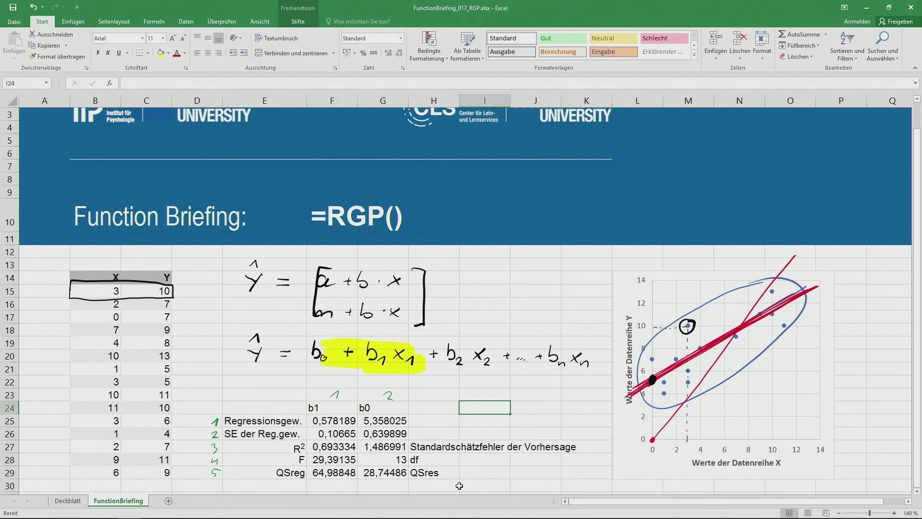
{"action": "key", "text": "Left"}
{"action": "key", "text": "Left"}
{"action": "key", "text": "Left"}
{"action": "key", "text": "shift+Right"}
Make the b1/b0 headers and the row labels in E25:E29 bold.
{"action": "key", "text": "ctrl+shift+f"}
{"action": "key", "text": "Left"}
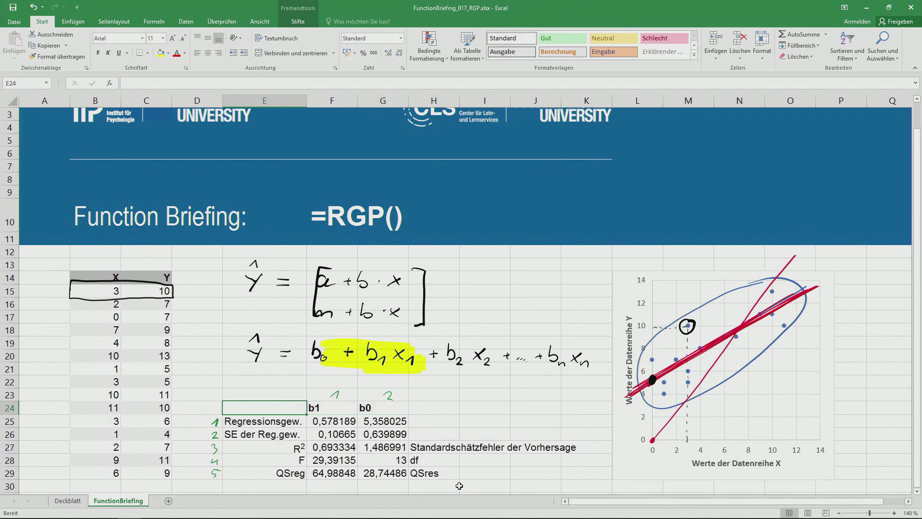
{"action": "key", "text": "shift+Down"}
{"action": "key", "text": "shift+Down"}
{"action": "key", "text": "shift+Down"}
{"action": "key", "text": "ctrl+shift+f"}
Retype 'Standardschätzfehler der Vorhersage' in H27 and make the side labels H27:H29 bold.
{"action": "key", "text": "Right"}
{"action": "key", "text": "Right"}
{"action": "key", "text": "Right"}
{"action": "key", "text": "Down"}
{"action": "key", "text": "Down"}
{"action": "key", "text": "Down"}
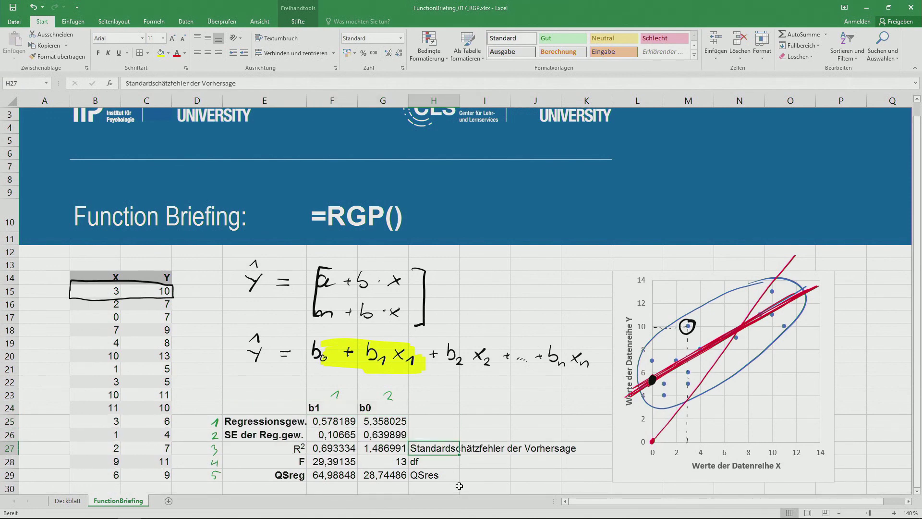
{"action": "key", "text": "shift+Down"}
{"action": "key", "text": "shift+Down"}
{"action": "type", "text": "f"}
{"action": "key", "text": "BackSpace"}
{"action": "type", "text": "Standardschätzfehler der Vorhersage"}
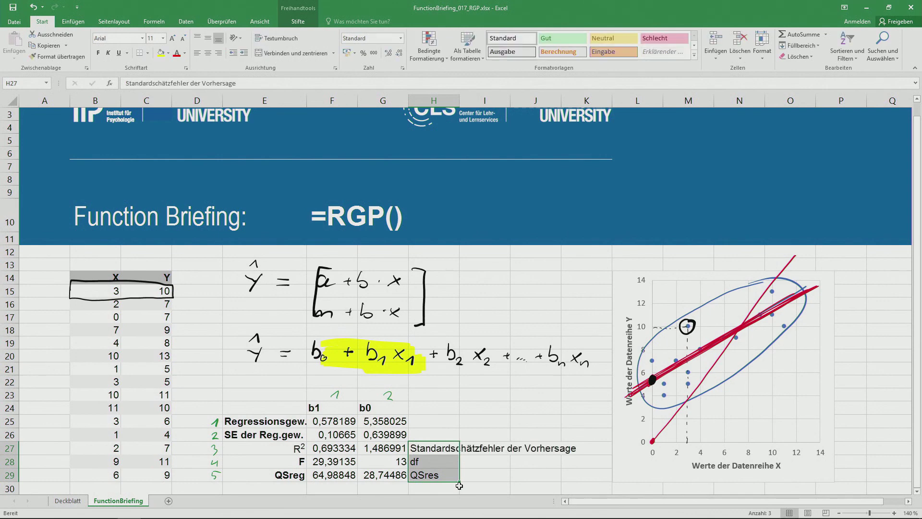
{"action": "key", "text": "Return"}
{"action": "key", "text": "ctrl+shift+f"}
{"action": "key", "text": "Down"}
{"action": "key", "text": "Down"}
{"action": "key", "text": "Down"}
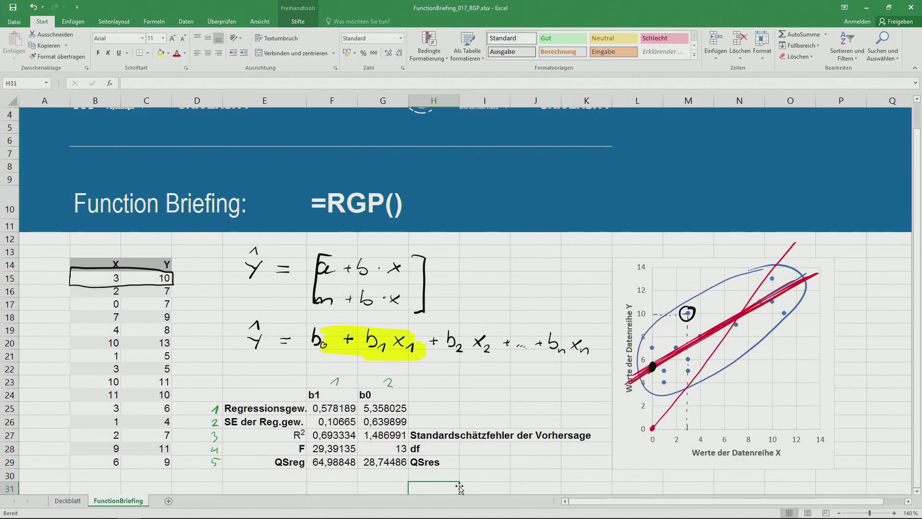
{"action": "left_click", "coordinate": [298, 23]}
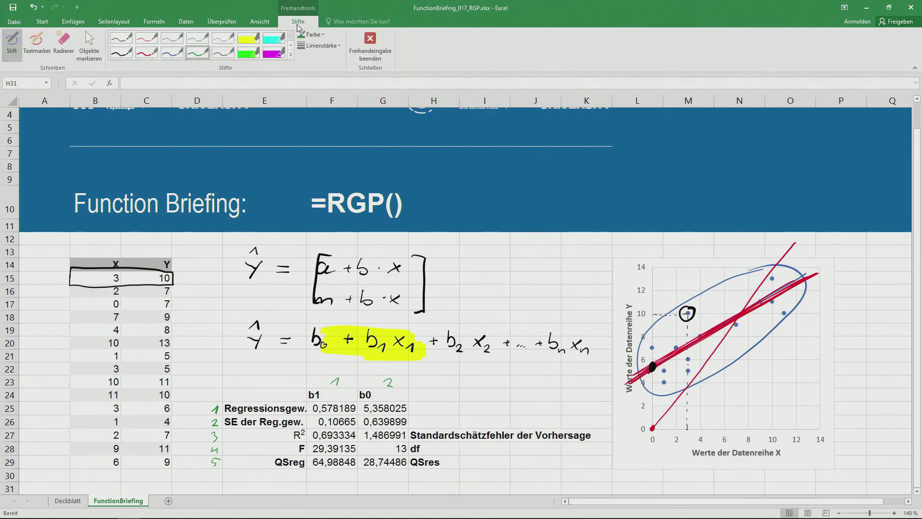
Erase the yellow highlight, the general coefficient terms and the subscript 1 after x.
{"action": "left_click", "coordinate": [121, 52]}
{"action": "mouse_move", "coordinate": [348, 369]}
{"action": "left_mouse_down"}
{"action": "mouse_move", "coordinate": [363, 328]}
{"action": "mouse_move", "coordinate": [378, 358]}
{"action": "mouse_move", "coordinate": [560, 344]}
{"action": "left_mouse_up"}
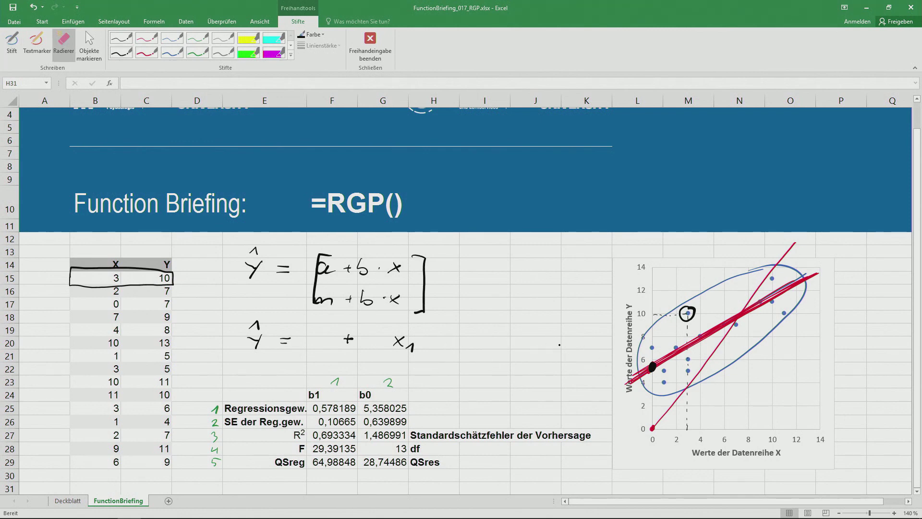
{"action": "left_click_drag", "start_coordinate": [421, 357], "coordinate": [414, 346]}
In green ink, write the fitted values 5,358 + 0,578 x and an arrow at row 15.
{"action": "left_click", "coordinate": [196, 54]}
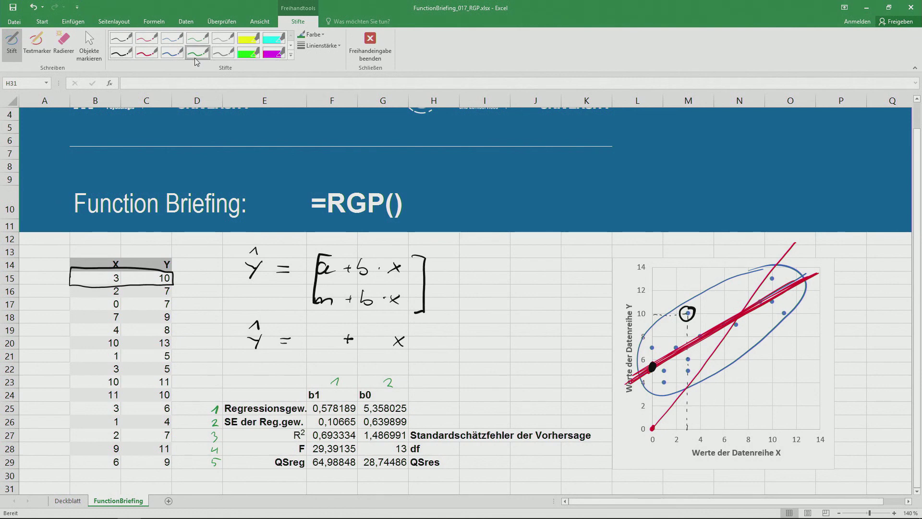
{"action": "mouse_move", "coordinate": [305, 334]}
{"action": "left_mouse_down"}
{"action": "mouse_move", "coordinate": [305, 345]}
{"action": "mouse_move", "coordinate": [313, 332]}
{"action": "mouse_move", "coordinate": [313, 348]}
{"action": "mouse_move", "coordinate": [341, 337]}
{"action": "mouse_move", "coordinate": [360, 337]}
{"action": "mouse_move", "coordinate": [365, 348]}
{"action": "left_mouse_up"}
{"action": "mouse_move", "coordinate": [372, 338]}
{"action": "left_mouse_down"}
{"action": "mouse_move", "coordinate": [378, 347]}
{"action": "mouse_move", "coordinate": [383, 339]}
{"action": "left_mouse_up"}
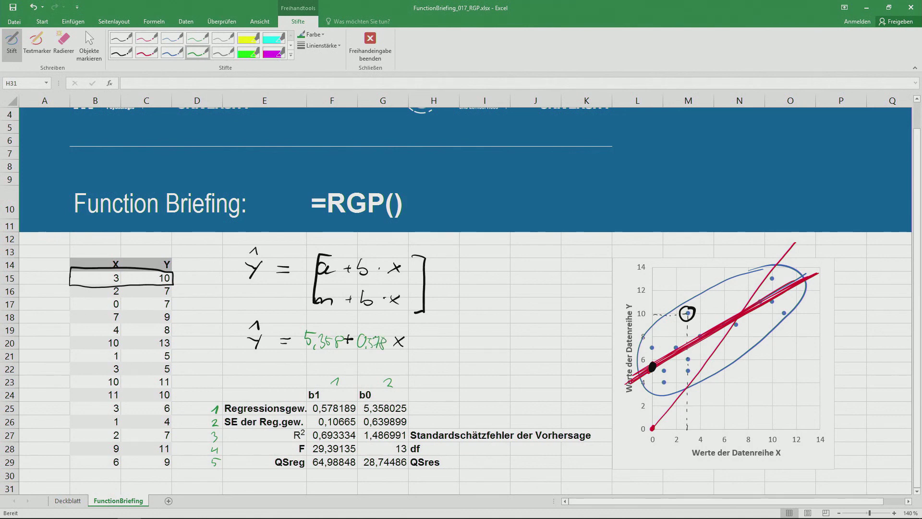
{"action": "left_click_drag", "start_coordinate": [41, 278], "coordinate": [54, 283]}
{"action": "left_click", "coordinate": [146, 52]}
Write a red 3 under x and draw green arrows linking b1 and b0 to the equation.
{"action": "mouse_move", "coordinate": [396, 362]}
{"action": "left_mouse_down"}
{"action": "mouse_move", "coordinate": [400, 350]}
{"action": "mouse_move", "coordinate": [406, 368]}
{"action": "mouse_move", "coordinate": [415, 362]}
{"action": "left_mouse_up"}
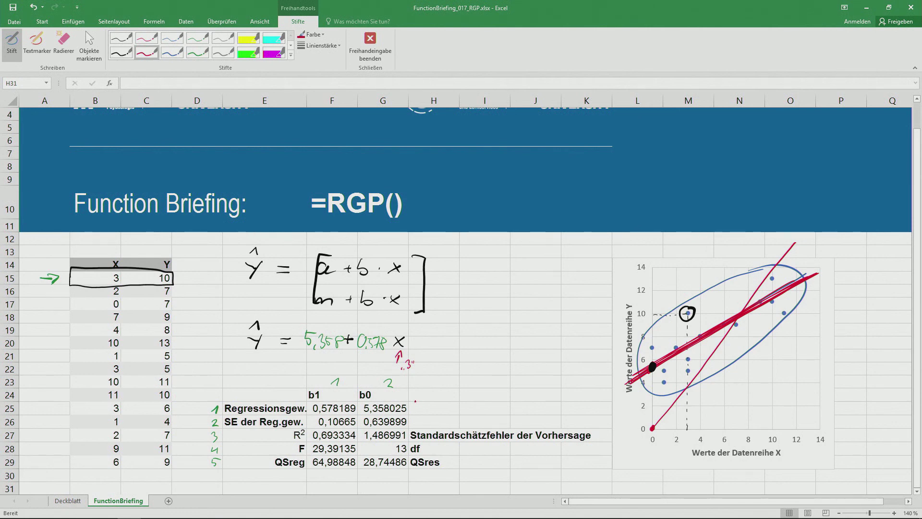
{"action": "left_click", "coordinate": [197, 52]}
{"action": "mouse_move", "coordinate": [353, 392]}
{"action": "left_mouse_down"}
{"action": "mouse_move", "coordinate": [370, 362]}
{"action": "mouse_move", "coordinate": [371, 373]}
{"action": "mouse_move", "coordinate": [341, 356]}
{"action": "mouse_move", "coordinate": [348, 360]}
{"action": "left_mouse_up"}
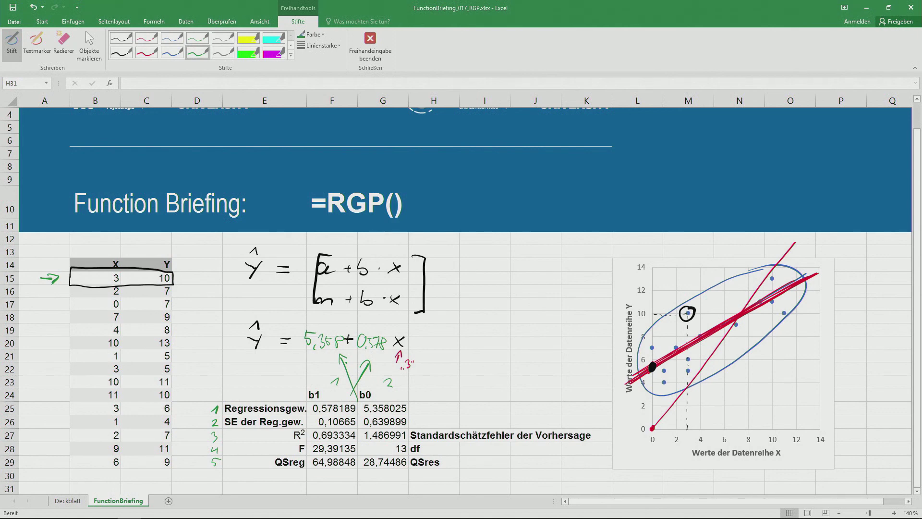
Erase the row 15 box and arrow plus the handwritten fitted equation and red annotation.
{"action": "left_click", "coordinate": [137, 285]}
{"action": "left_click", "coordinate": [51, 279]}
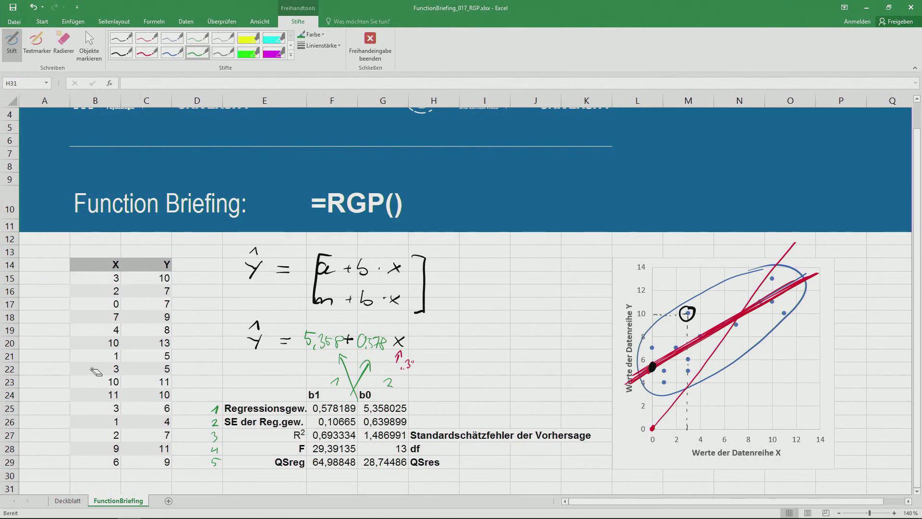
{"action": "mouse_move", "coordinate": [305, 338]}
{"action": "left_mouse_down"}
{"action": "mouse_move", "coordinate": [404, 356]}
{"action": "mouse_move", "coordinate": [367, 392]}
{"action": "mouse_move", "coordinate": [355, 375]}
{"action": "mouse_move", "coordinate": [341, 385]}
{"action": "mouse_move", "coordinate": [376, 345]}
{"action": "mouse_move", "coordinate": [257, 336]}
{"action": "mouse_move", "coordinate": [214, 423]}
{"action": "mouse_move", "coordinate": [211, 465]}
{"action": "left_mouse_up"}
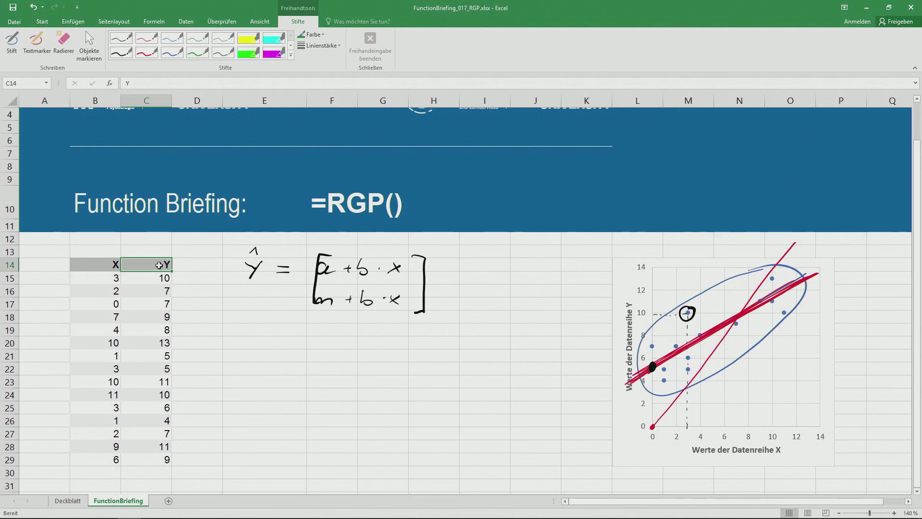
{"action": "left_click_drag", "start_coordinate": [159, 264], "coordinate": [161, 462]}
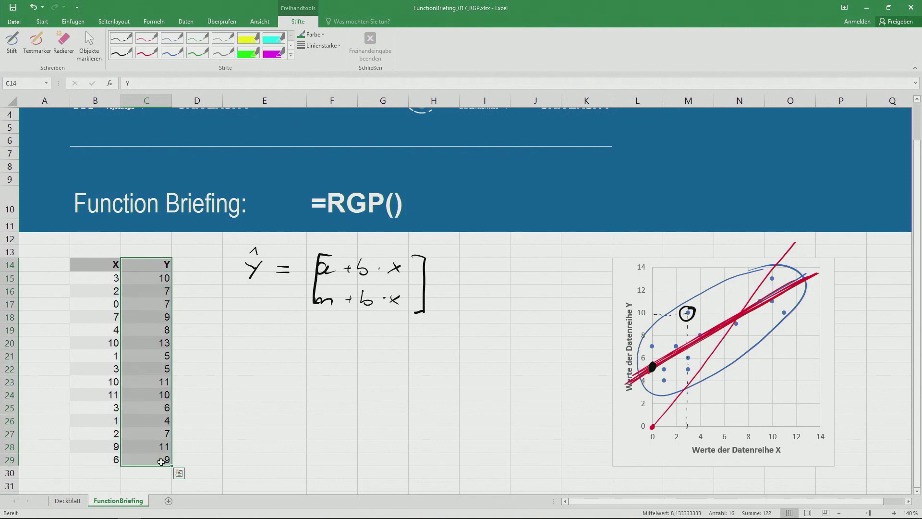
Move the Y column one column right into column D and rename the X header to X1.
{"action": "left_click_drag", "start_coordinate": [161, 461], "coordinate": [211, 461]}
{"action": "left_click", "coordinate": [115, 269]}
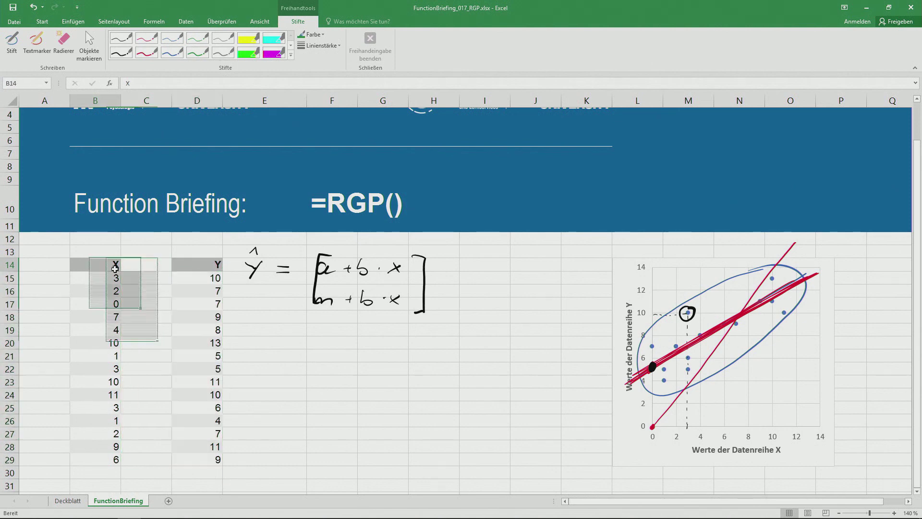
{"action": "double_click", "coordinate": [116, 269]}
{"action": "type", "text": "1"}
{"action": "key", "text": "Tab"}
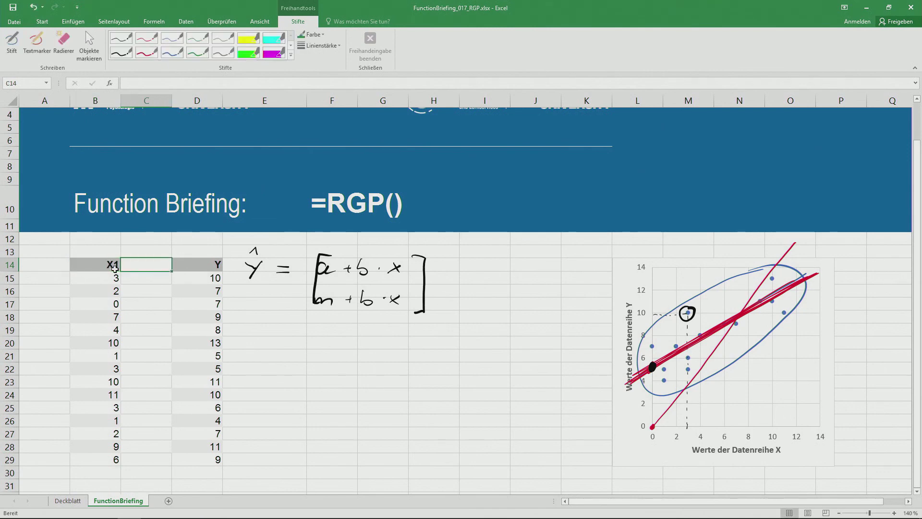
Add a bold, right-aligned X2 header with values 43, 5, 56, 4, 6, 64, 5, 6, 54, 4, 5, 4, 5, 6, 7.
{"action": "type", "text": "X2"}
{"action": "key", "text": "ctrl+Return"}
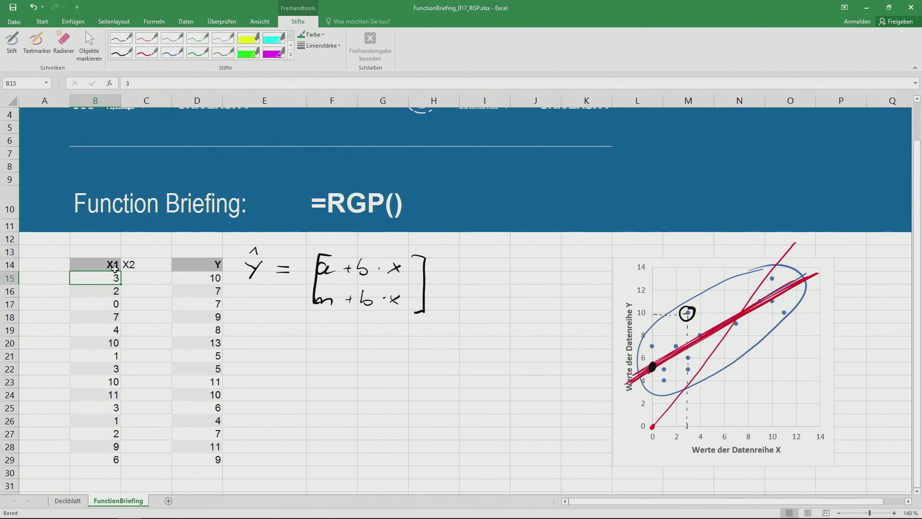
{"action": "key", "text": "ctrl+shift+f"}
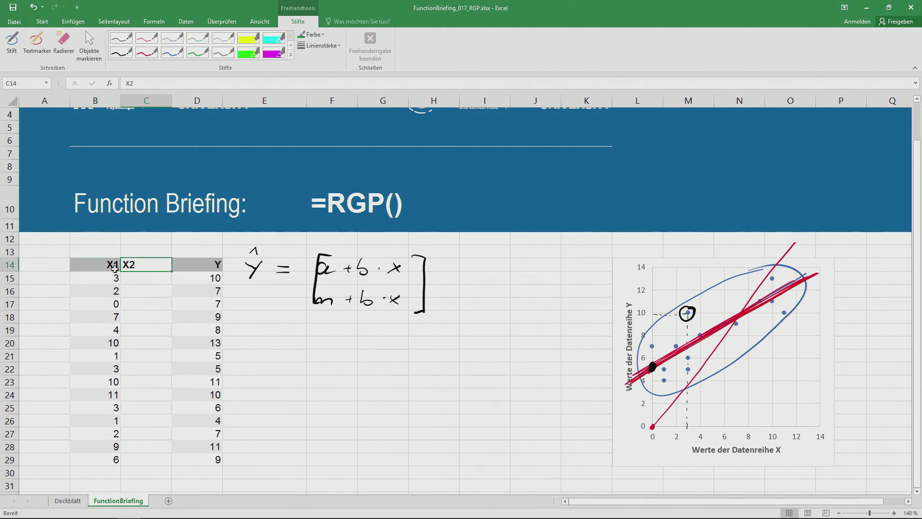
{"action": "left_click", "coordinate": [42, 21]}
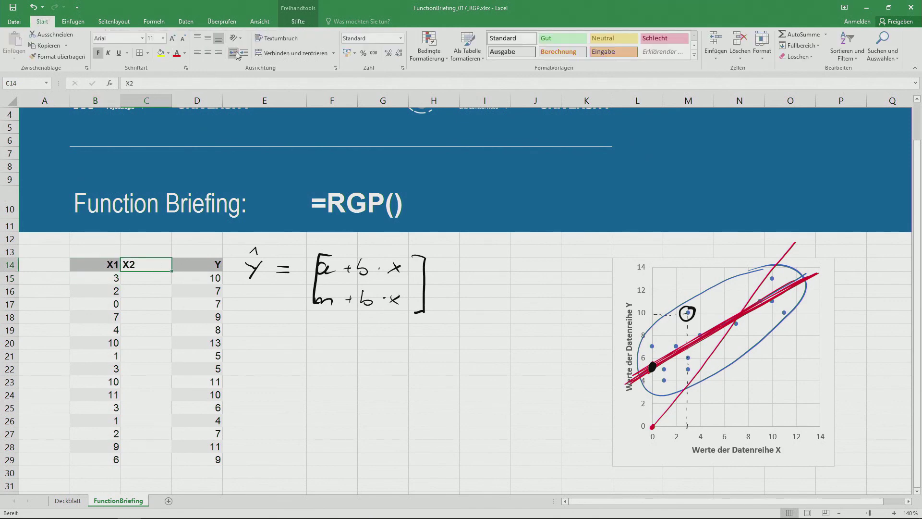
{"action": "left_click", "coordinate": [218, 52]}
{"action": "left_click", "coordinate": [151, 280]}
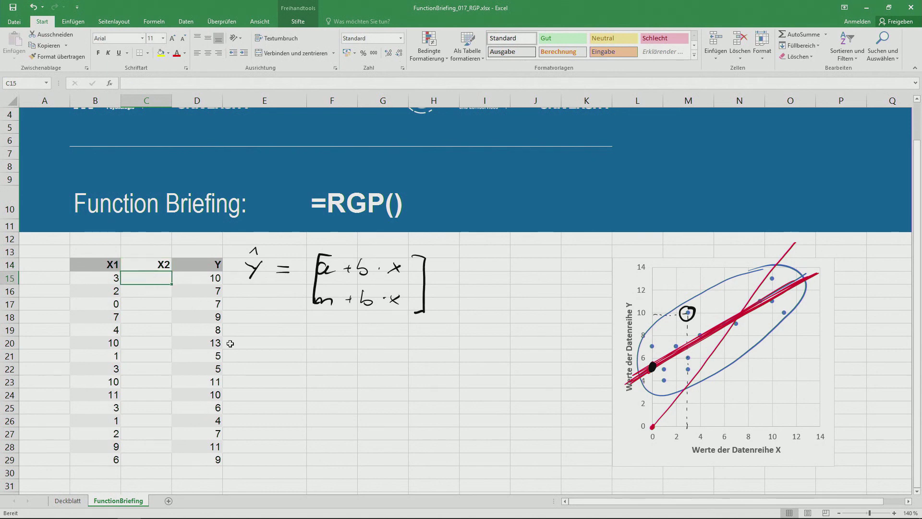
{"action": "type", "text": "43 5 56 4 6 64 5 6 54 4 5 4 5 6 7"}
Copy the X1 column's formatting onto the X2 column with Format Painter.
{"action": "key", "text": "Up"}
{"action": "key", "text": "Up"}
{"action": "key", "text": "Up"}
{"action": "key", "text": "Up"}
{"action": "key", "text": "Up"}
{"action": "key", "text": "Up"}
{"action": "key", "text": "Up"}
{"action": "key", "text": "Up"}
{"action": "key", "text": "Left"}
{"action": "key", "text": "ctrl+shift+Down"}
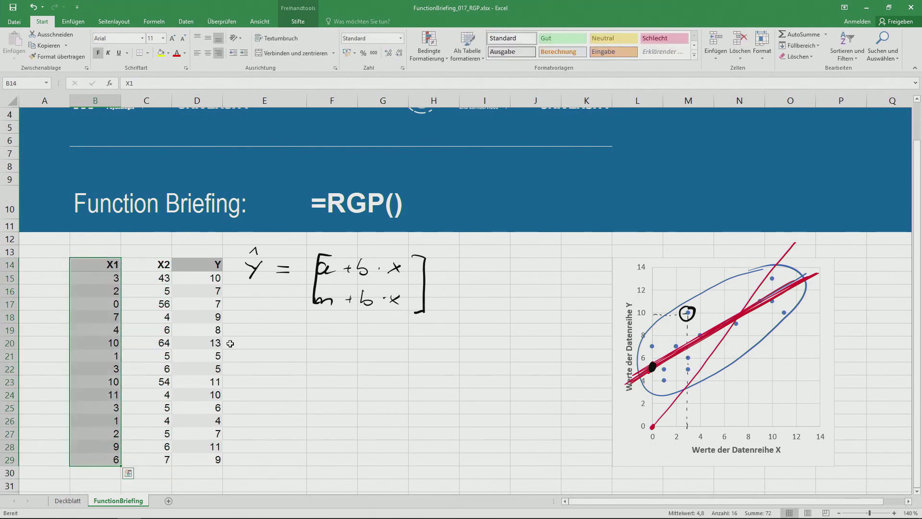
{"action": "left_click", "coordinate": [55, 57]}
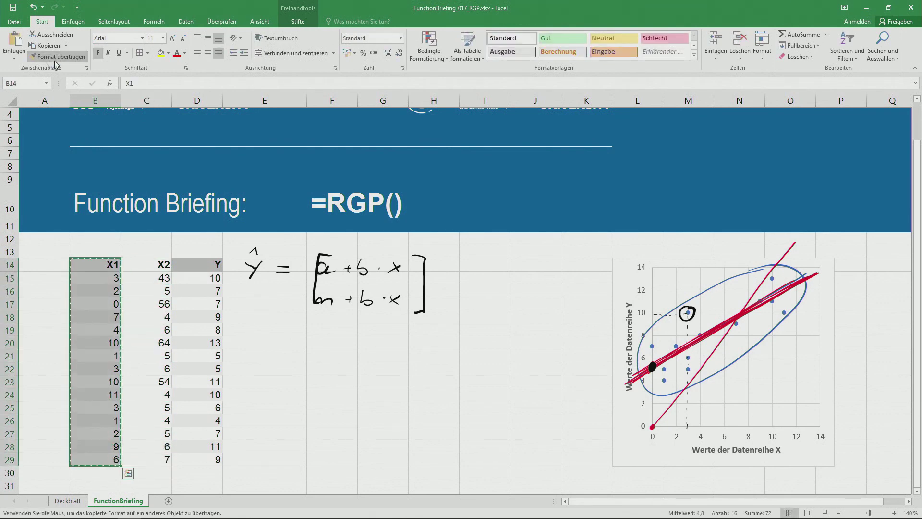
{"action": "left_click", "coordinate": [156, 269]}
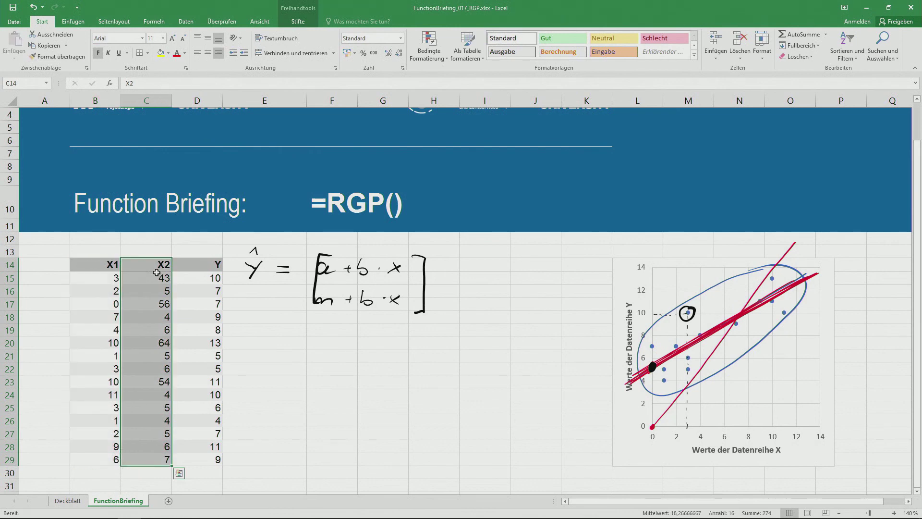
{"action": "left_click", "coordinate": [95, 261]}
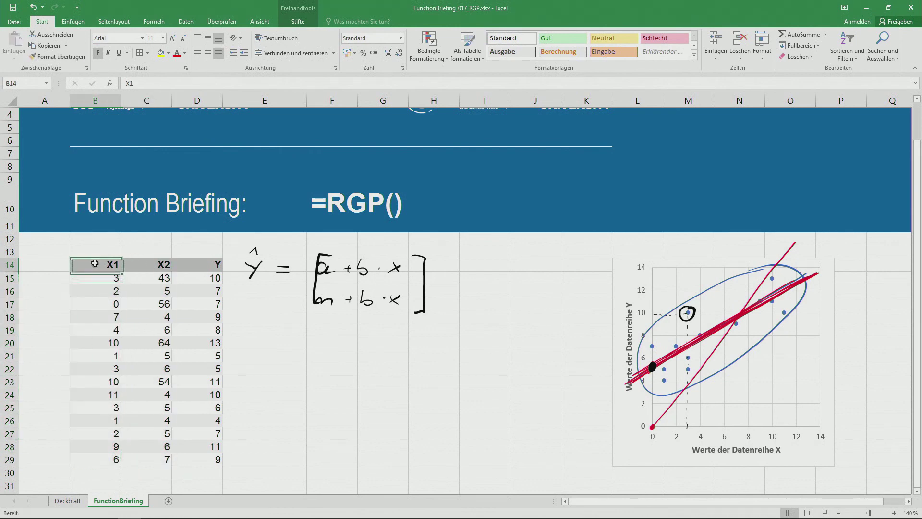
{"action": "left_click", "coordinate": [298, 21]}
In black ink, write ŷ = b₀ + b₁·x₁ + b₂·x₂ below the first equation.
{"action": "left_click", "coordinate": [122, 54]}
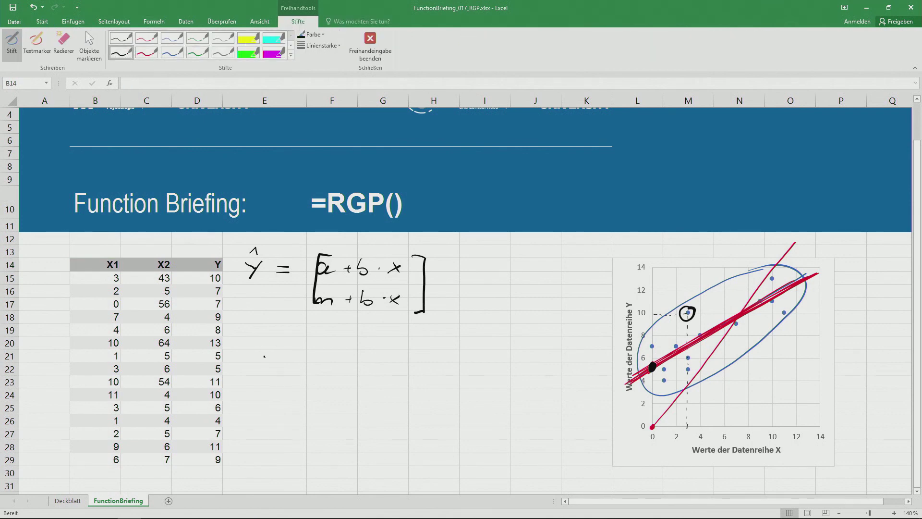
{"action": "left_click_drag", "start_coordinate": [261, 355], "coordinate": [269, 368]}
{"action": "left_click_drag", "start_coordinate": [267, 346], "coordinate": [329, 362]}
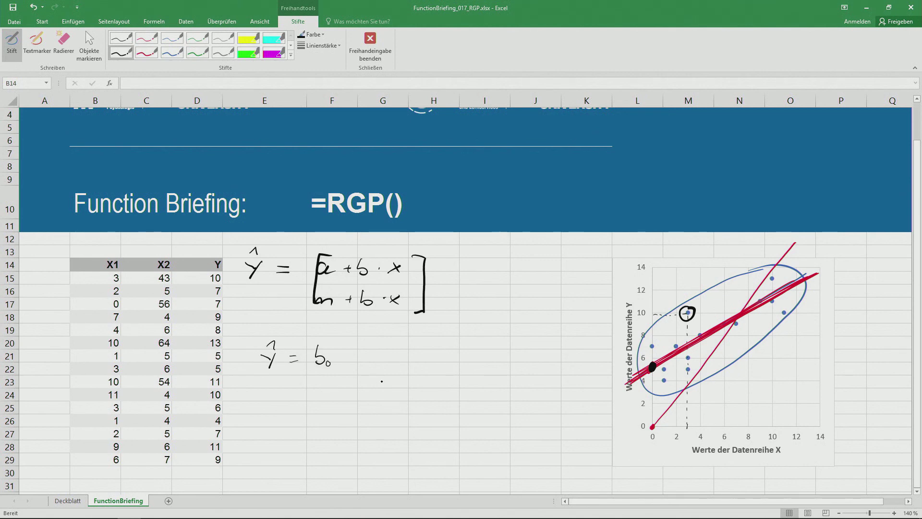
{"action": "mouse_move", "coordinate": [340, 356]}
{"action": "left_mouse_down"}
{"action": "mouse_move", "coordinate": [380, 365]}
{"action": "mouse_move", "coordinate": [405, 353]}
{"action": "mouse_move", "coordinate": [412, 368]}
{"action": "left_mouse_up"}
{"action": "left_click_drag", "start_coordinate": [428, 356], "coordinate": [437, 356]}
{"action": "left_click_drag", "start_coordinate": [434, 352], "coordinate": [457, 361]}
{"action": "left_click_drag", "start_coordinate": [458, 361], "coordinate": [465, 365]}
{"action": "left_click_drag", "start_coordinate": [471, 360], "coordinate": [489, 364]}
{"action": "mouse_move", "coordinate": [490, 357]}
{"action": "left_mouse_down"}
{"action": "mouse_move", "coordinate": [480, 364]}
{"action": "mouse_move", "coordinate": [494, 369]}
{"action": "left_mouse_up"}
{"action": "left_click_drag", "start_coordinate": [496, 372], "coordinate": [496, 373]}
In green ink, number the columns 1 to 3 and the rows 1 to 5.
{"action": "left_click", "coordinate": [207, 55]}
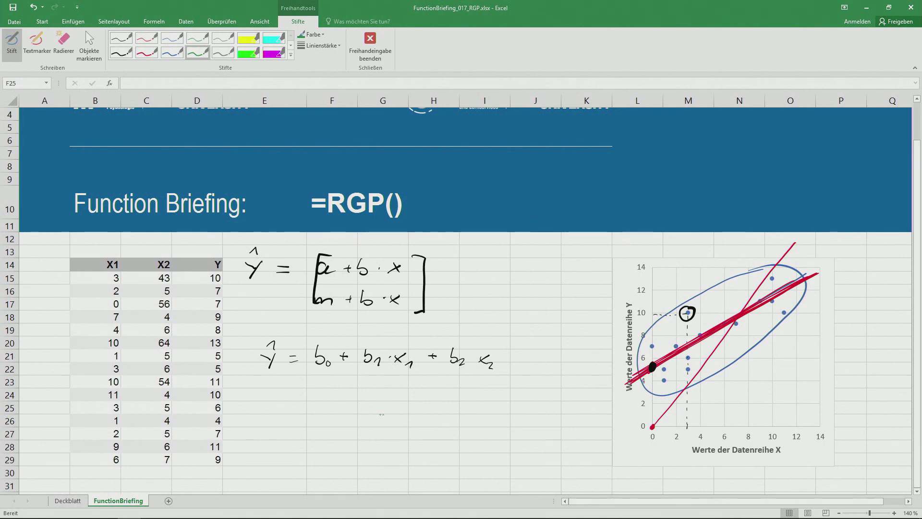
{"action": "left_click_drag", "start_coordinate": [395, 396], "coordinate": [494, 404]}
{"action": "left_click_drag", "start_coordinate": [286, 418], "coordinate": [292, 470]}
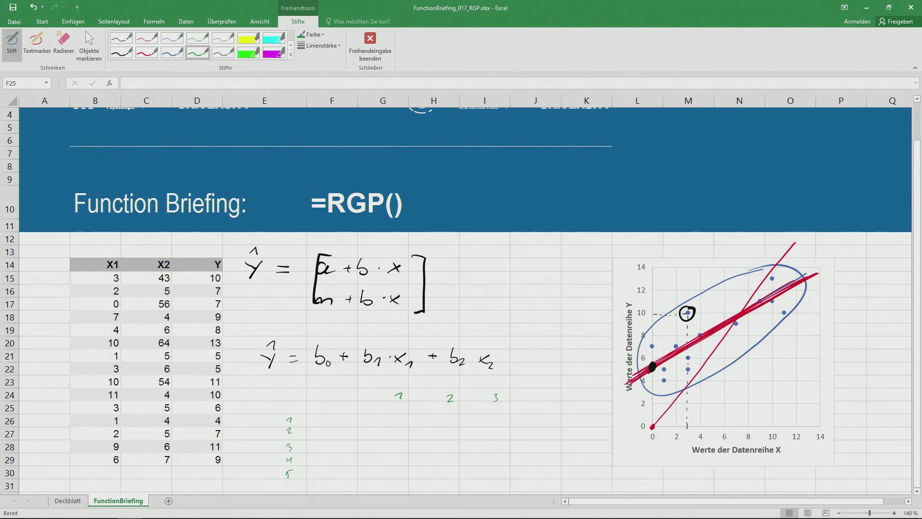
{"action": "key", "text": "Escape"}
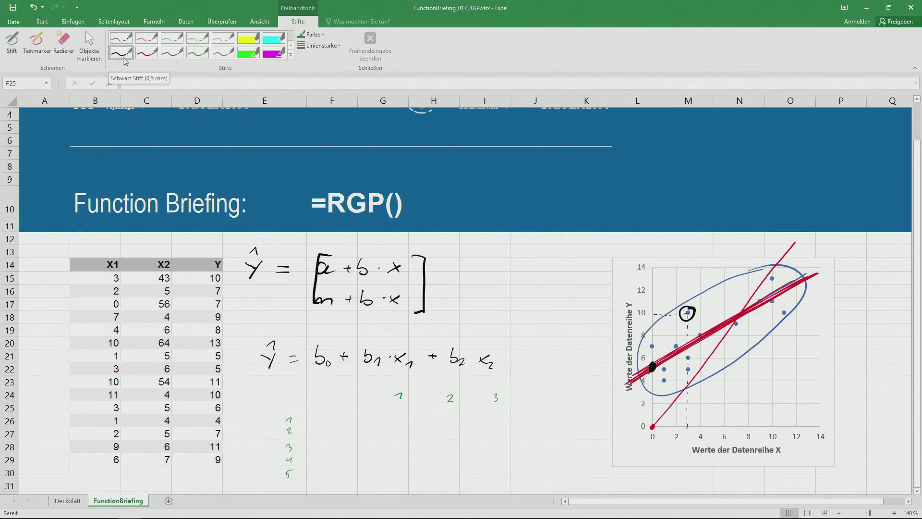
Label F26 and F27 as 'Reg.gew.' and 'SE der Reg.gew.'.
{"action": "left_click", "coordinate": [321, 421]}
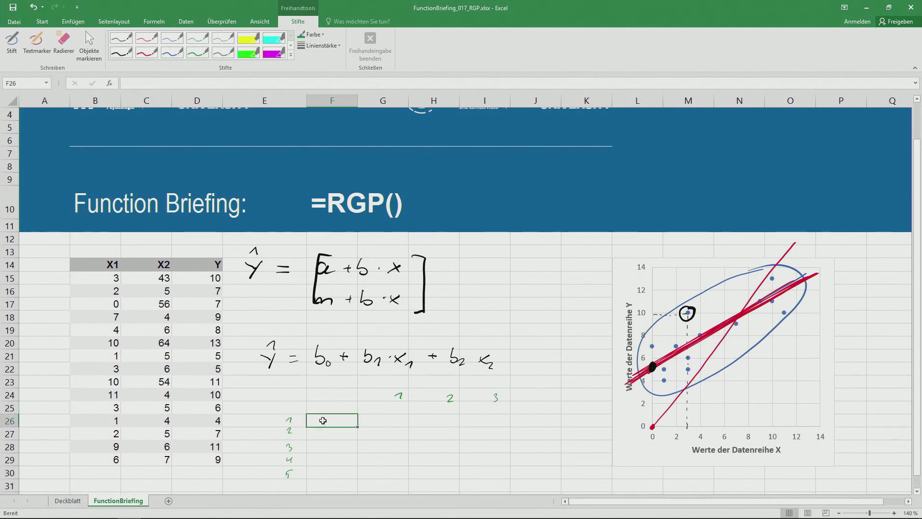
{"action": "type", "text": "Reg.gew."}
{"action": "key", "text": "Return"}
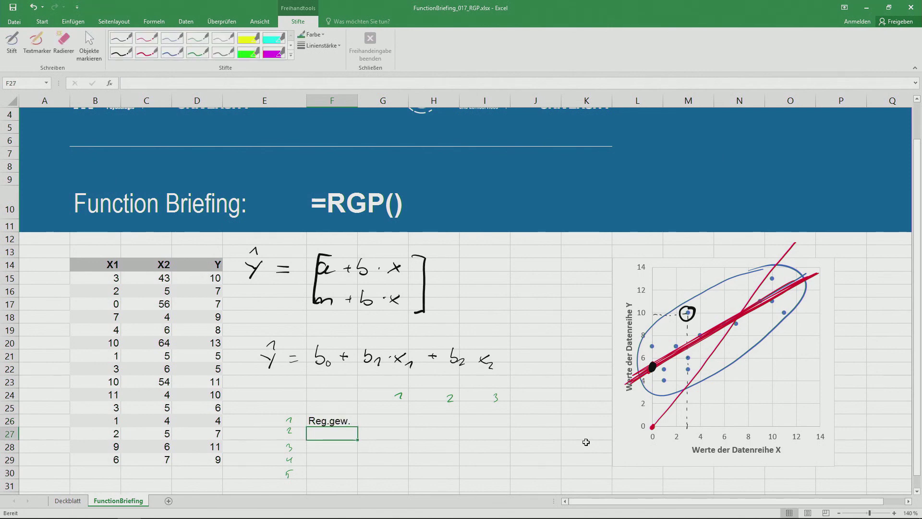
{"action": "type", "text": "SE der Te"}
{"action": "key", "text": "BackSpace"}
{"action": "key", "text": "BackSpace"}
{"action": "type", "text": "Reg.gew."}
{"action": "key", "text": "Return"}
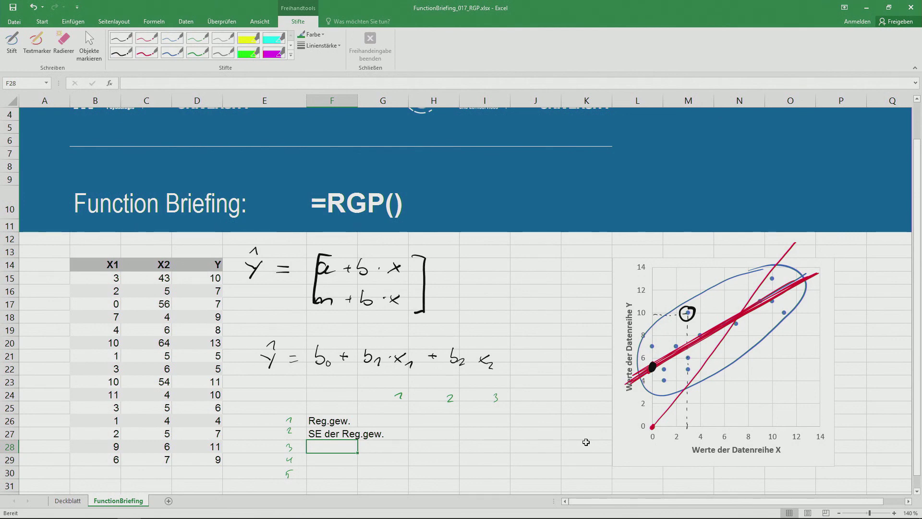
Add the labels R², Stand.schätzfehler, F and df beside the output block.
{"action": "type", "text": "R²"}
{"action": "key", "text": "Right"}
{"action": "key", "text": "Right"}
{"action": "key", "text": "Right"}
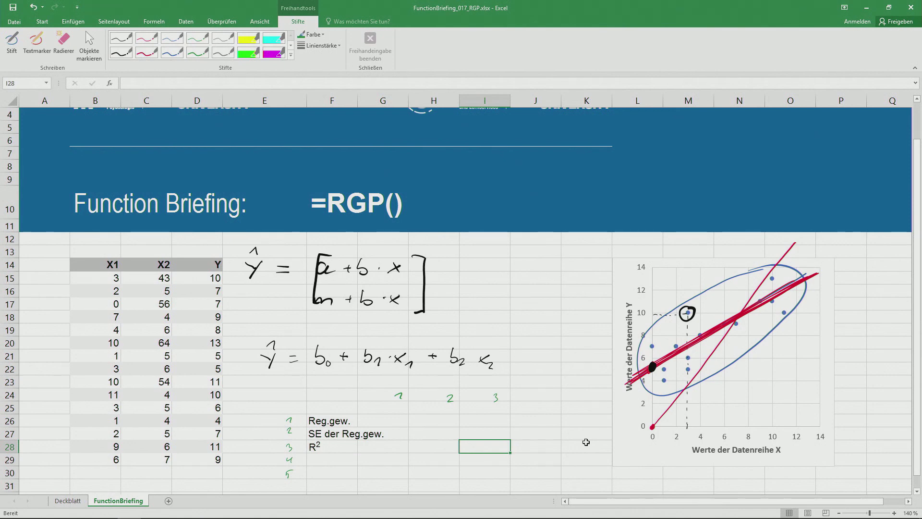
{"action": "type", "text": "Stand.schätzfehl"}
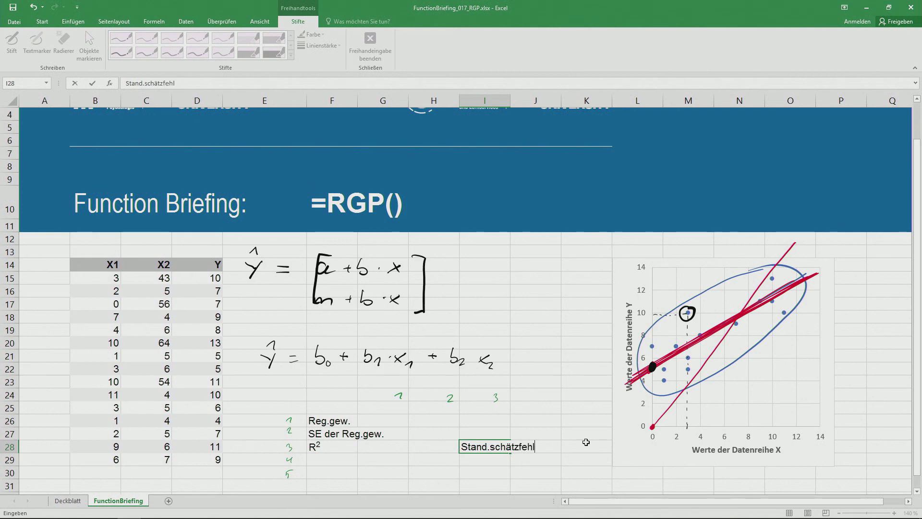
{"action": "type", "text": "er"}
{"action": "key", "text": "Return"}
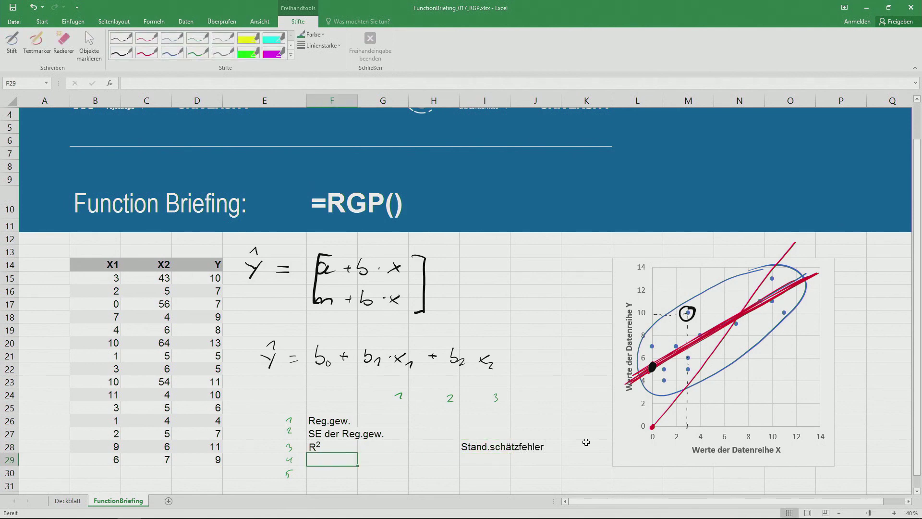
{"action": "type", "text": "F"}
{"action": "key", "text": "Return"}
{"action": "key", "text": "Up"}
{"action": "key", "text": "Up"}
{"action": "key", "text": "Right"}
{"action": "key", "text": "Right"}
{"action": "key", "text": "Right"}
{"action": "key", "text": "Down"}
{"action": "type", "text": "df"}
{"action": "key", "text": "Return"}
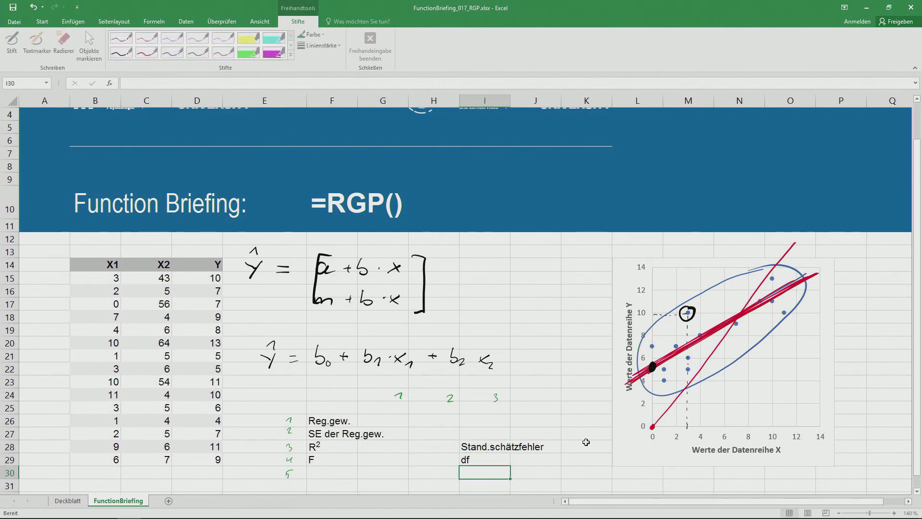
{"action": "key", "text": "Left"}
{"action": "key", "text": "Left"}
{"action": "key", "text": "Left"}
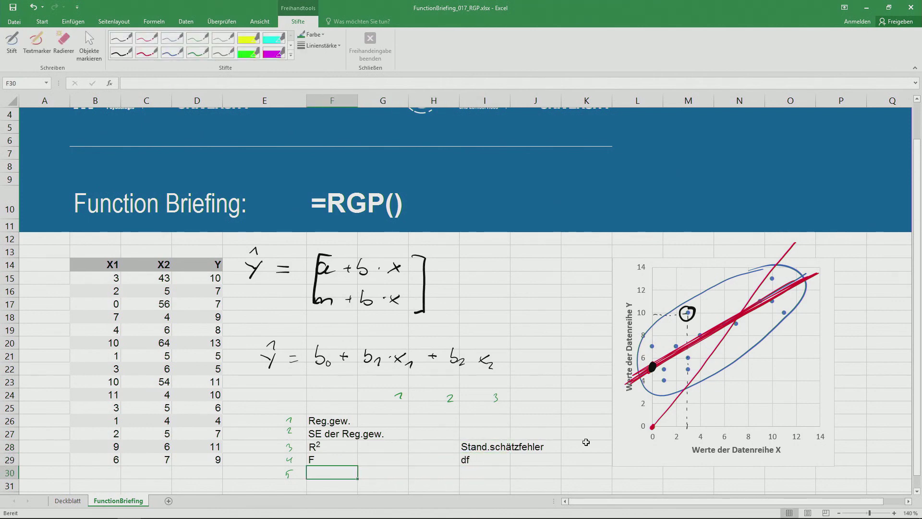
Add the sum-of-squares labels QSreg in column F and QSres in column I.
{"action": "type", "text": "SQ"}
{"action": "key", "text": "BackSpace"}
{"action": "key", "text": "BackSpace"}
{"action": "type", "text": "QS"}
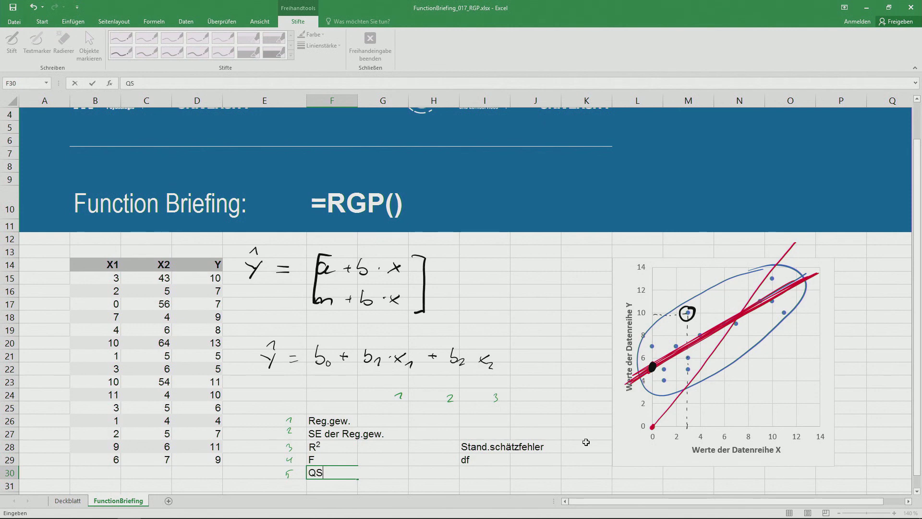
{"action": "type", "text": "re"}
{"action": "type", "text": "g"}
{"action": "key", "text": "Right"}
{"action": "key", "text": "Right"}
{"action": "key", "text": "Right"}
{"action": "type", "text": "QSres"}
{"action": "key", "text": "Left"}
{"action": "key", "text": "Left"}
{"action": "key", "text": "Left"}
Make the labels in F26:F30 and I28:I30 bold.
{"action": "key", "text": "Up"}
{"action": "key", "text": "Up"}
{"action": "key", "text": "Up"}
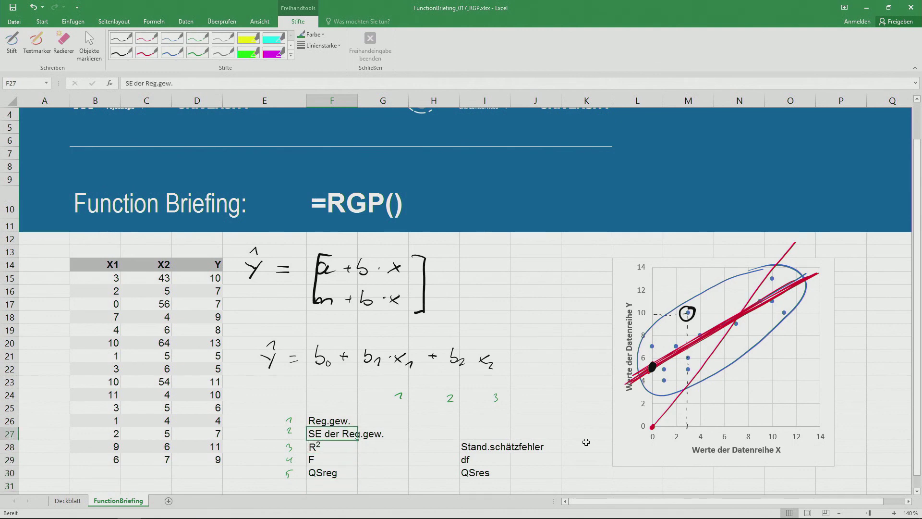
{"action": "key", "text": "Up"}
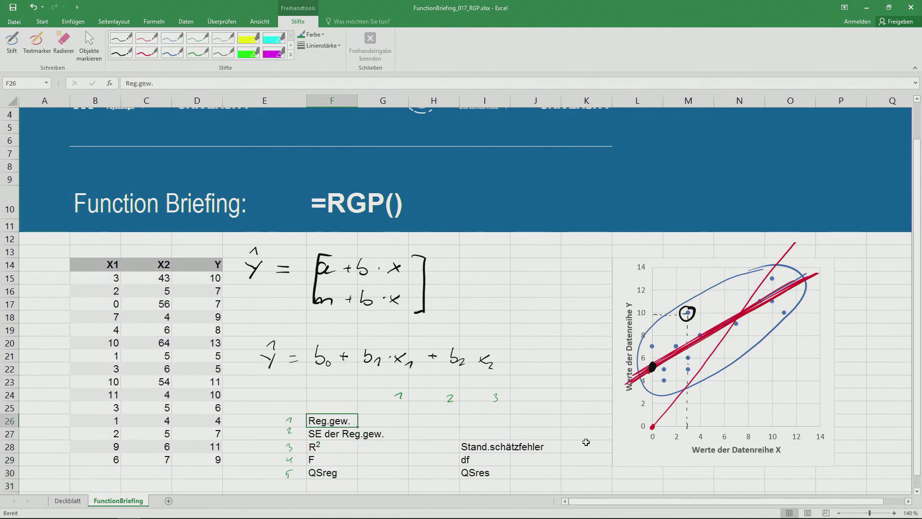
{"action": "key", "text": "ctrl+shift+Down"}
{"action": "key", "text": "ctrl+b"}
{"action": "key", "text": "Right"}
{"action": "key", "text": "Right"}
{"action": "key", "text": "Right"}
{"action": "key", "text": "Down"}
{"action": "key", "text": "Down"}
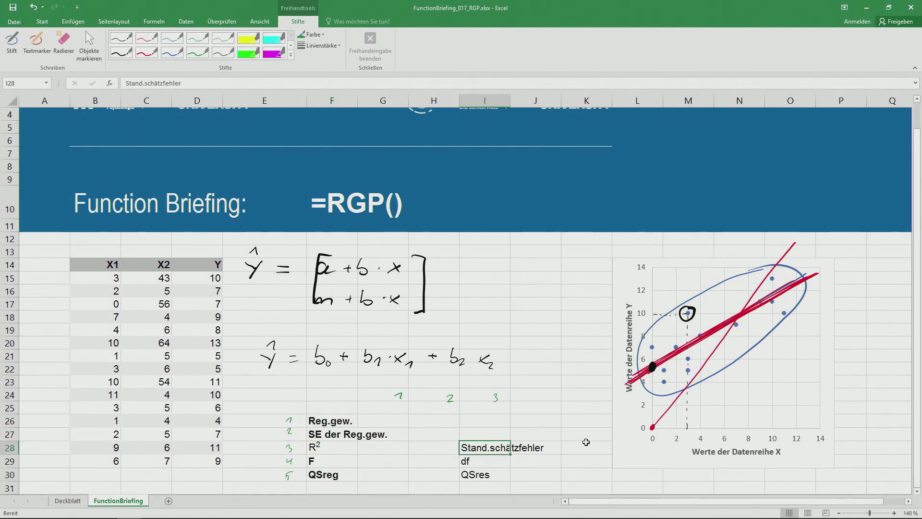
{"action": "key", "text": "shift+Down"}
{"action": "key", "text": "shift+Down"}
{"action": "key", "text": "ctrl+b"}
Enter the headers b0 in I25, b1 in H25 and b2 in G25.
{"action": "key", "text": "Up"}
{"action": "key", "text": "Up"}
{"action": "key", "text": "Up"}
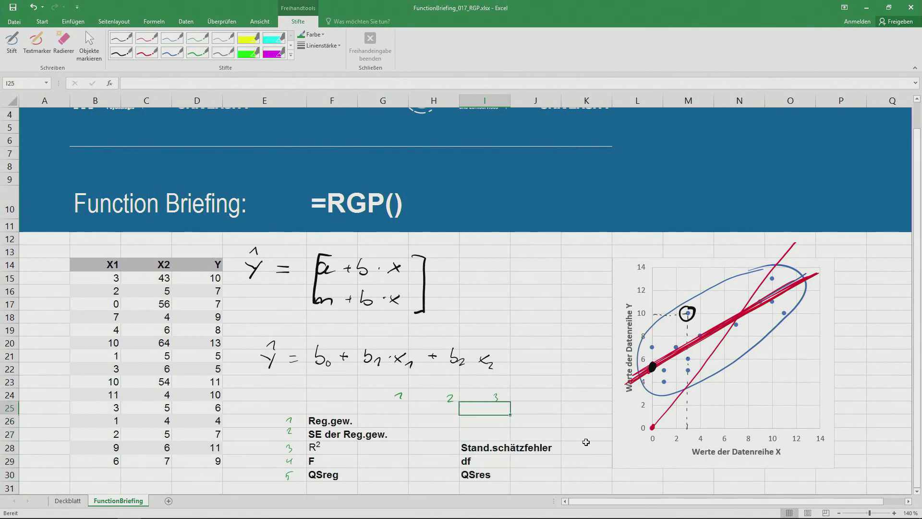
{"action": "key", "text": "Left"}
{"action": "key", "text": "Left"}
{"action": "key", "text": "Right"}
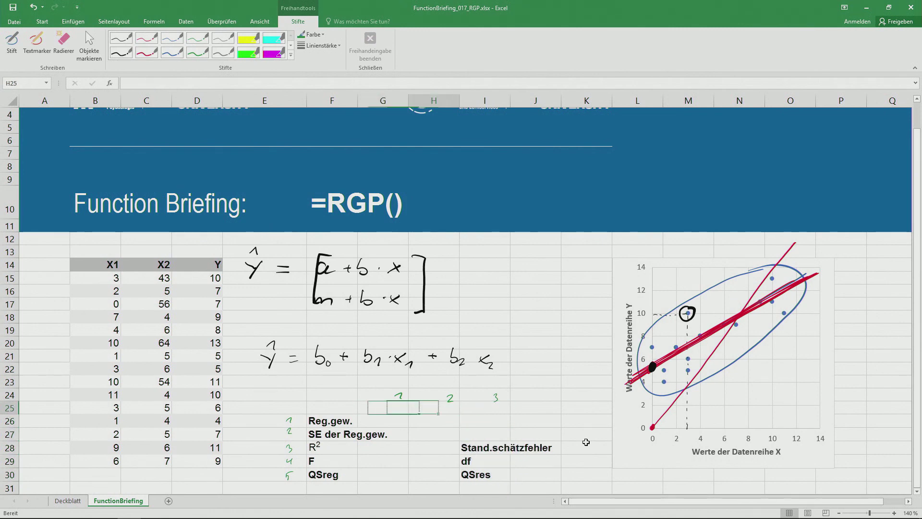
{"action": "key", "text": "Right"}
{"action": "type", "text": "b0"}
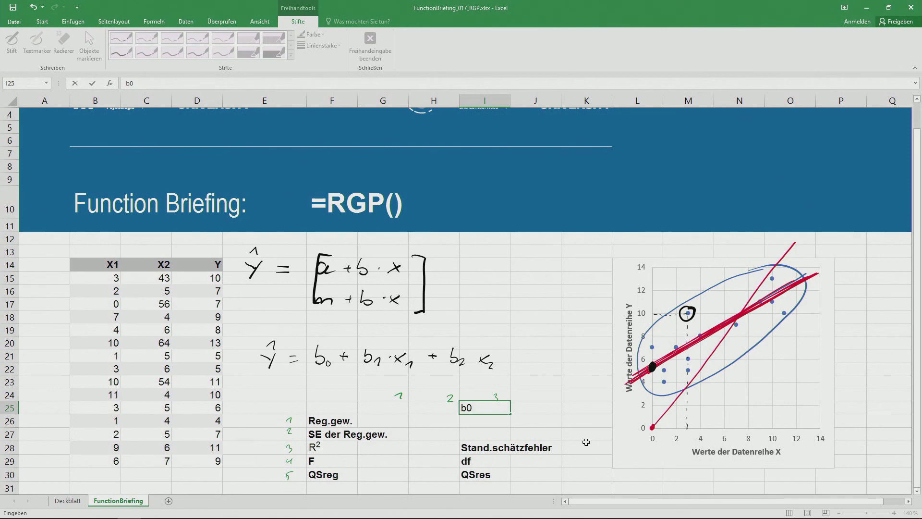
{"action": "key", "text": "Left"}
{"action": "type", "text": "b01"}
{"action": "key", "text": "BackSpace"}
{"action": "key", "text": "BackSpace"}
{"action": "type", "text": "1"}
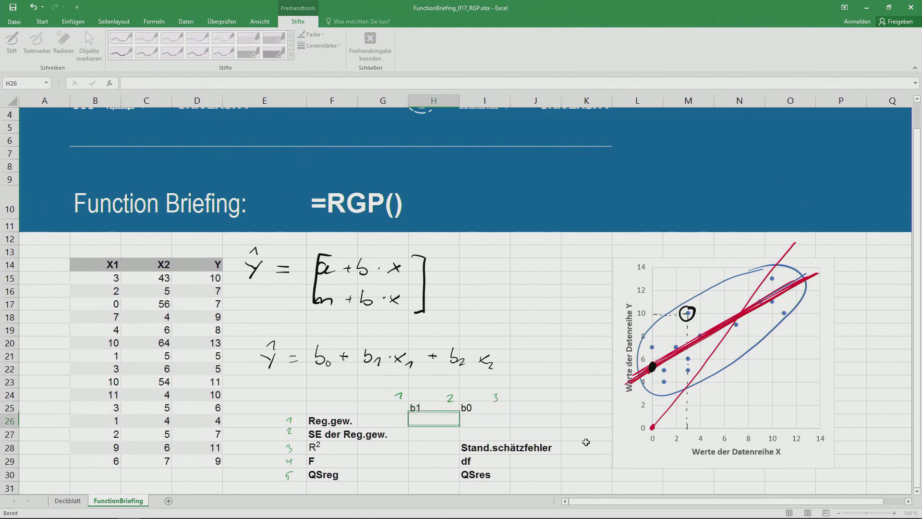
{"action": "key", "text": "Left"}
{"action": "type", "text": "b2"}
{"action": "key", "text": "Return"}
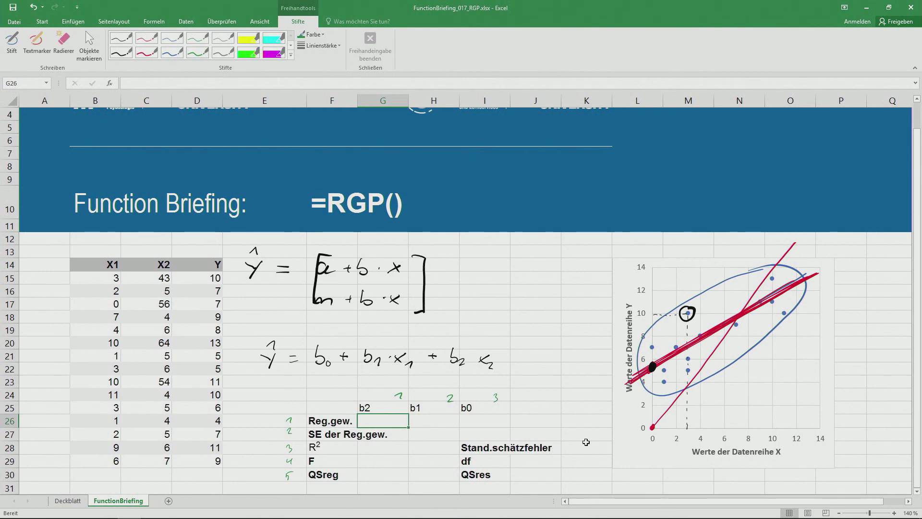
Enter =RGP(D15:D29;B15:C29;wahr;wahr) in G26, with Y in D15:D29 and X1/X2 in B15:C29.
{"action": "type", "text": "=rgp("}
{"action": "left_click_drag", "start_coordinate": [204, 279], "coordinate": [204, 455]}
{"action": "type", "text": ";"}
{"action": "left_click_drag", "start_coordinate": [106, 281], "coordinate": [156, 463]}
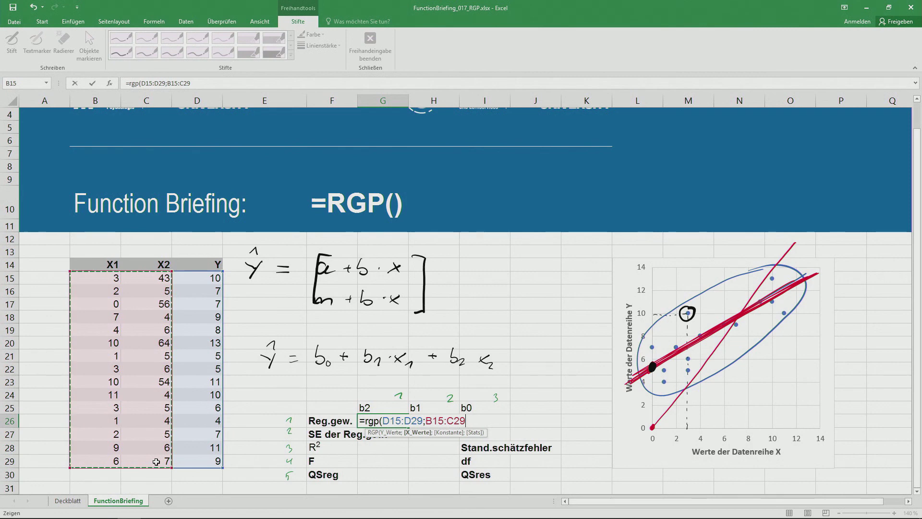
{"action": "type", "text": ";"}
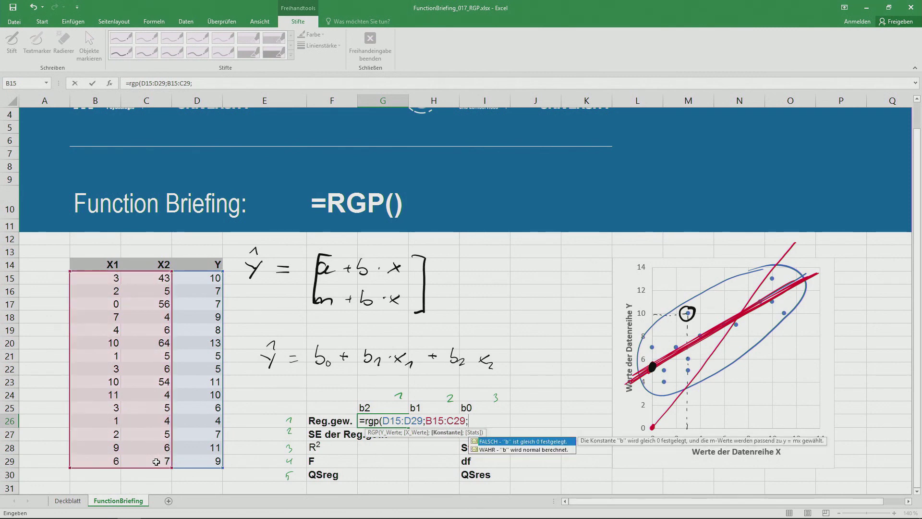
{"action": "type", "text": "wahr;wa"}
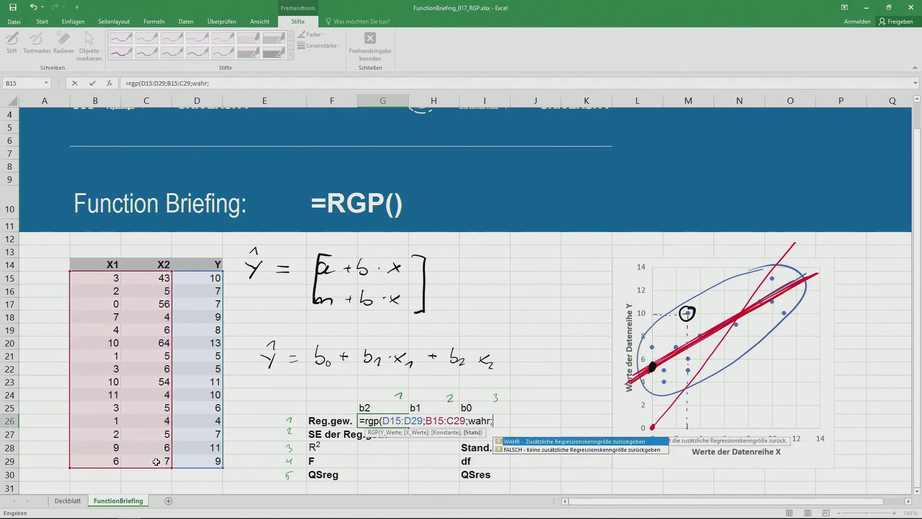
{"action": "type", "text": "hr"}
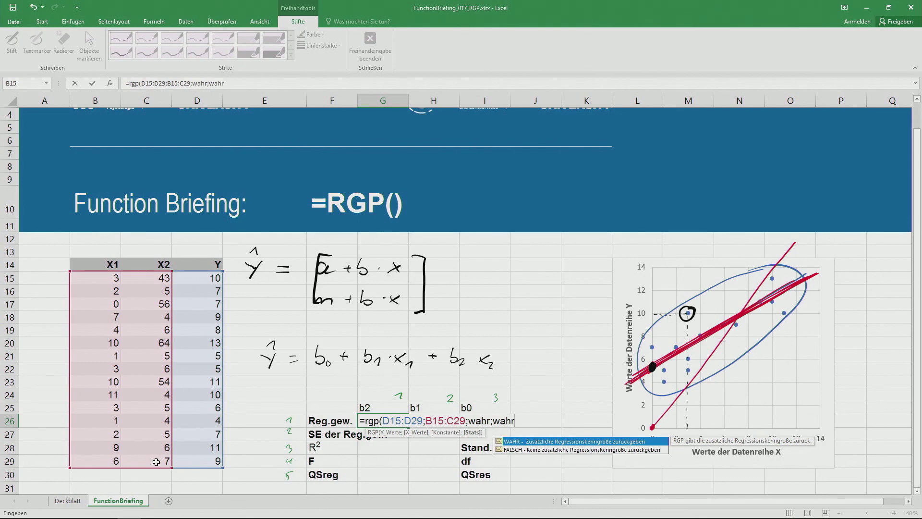
{"action": "type", "text": ")"}
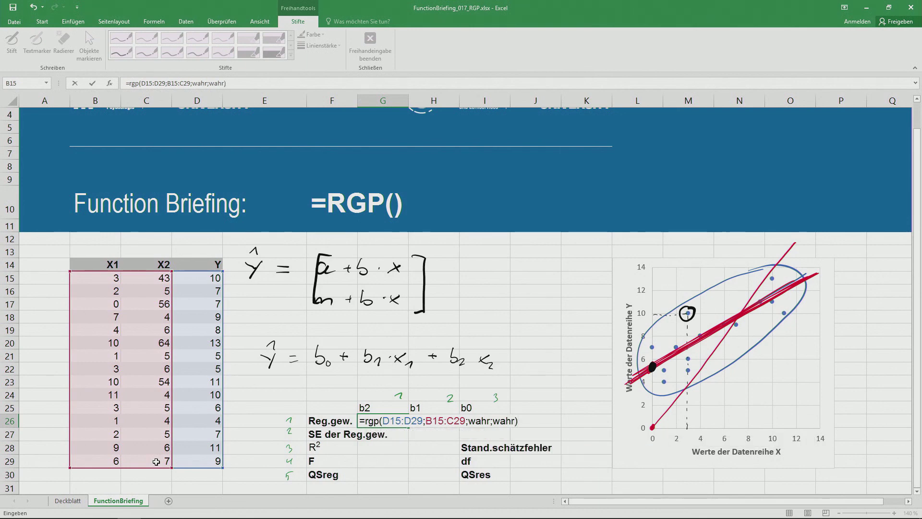
{"action": "key", "text": "ctrl+Return"}
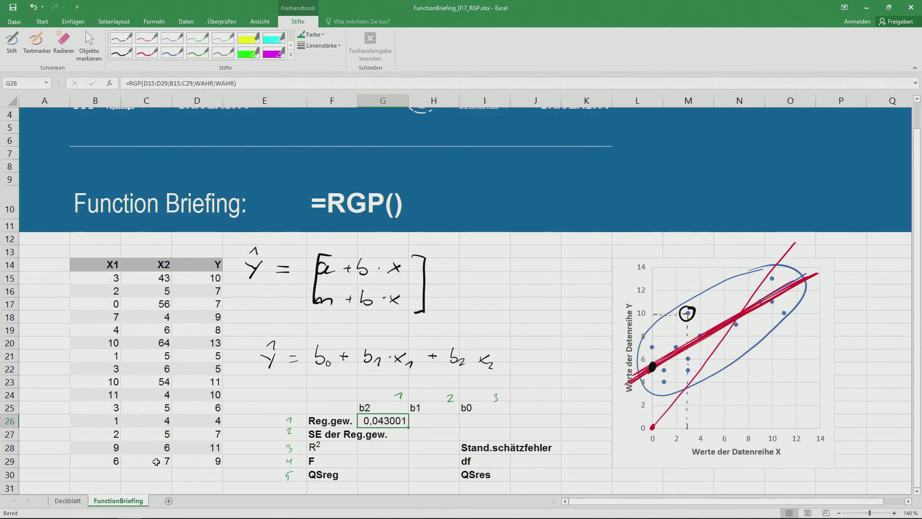
Move the Stand.schätzfehler, df and QSres labels from I28:I30 to J28:J30.
{"action": "left_click_drag", "start_coordinate": [486, 448], "coordinate": [485, 475]}
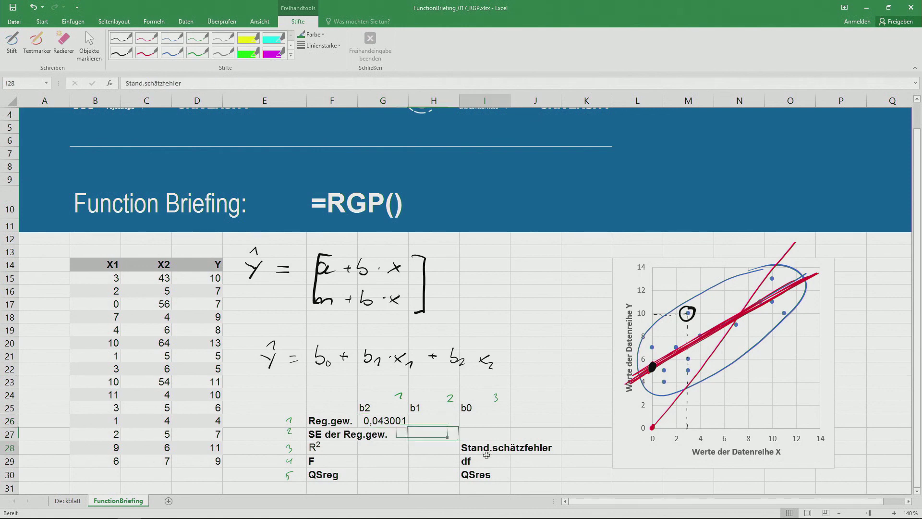
{"action": "left_click", "coordinate": [497, 482]}
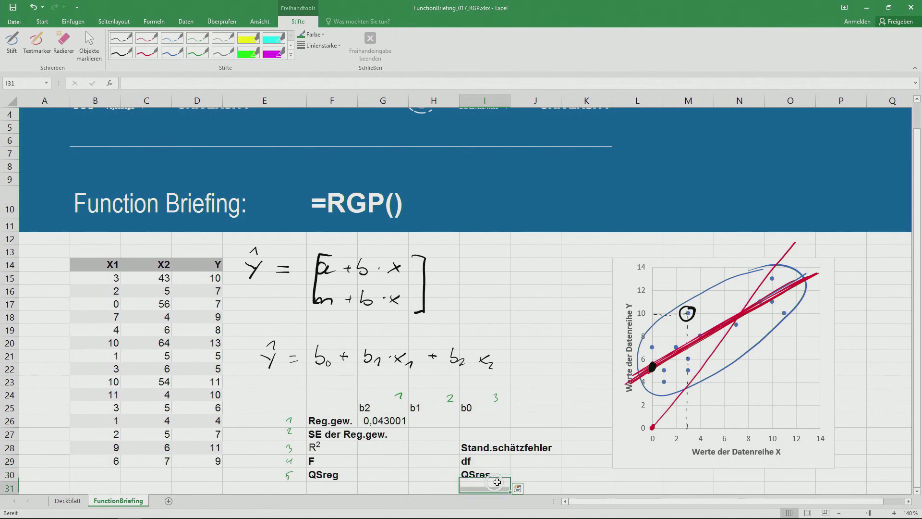
{"action": "left_click_drag", "start_coordinate": [482, 448], "coordinate": [482, 471]}
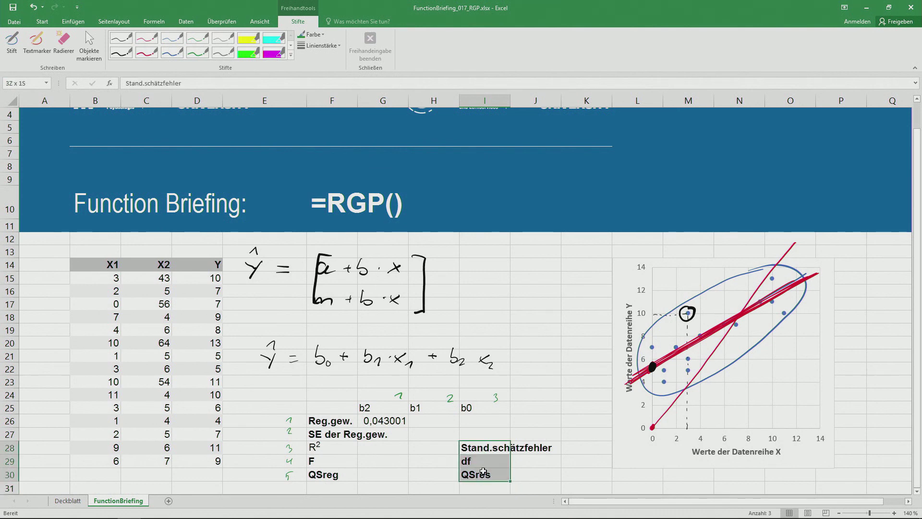
{"action": "left_click_drag", "start_coordinate": [486, 480], "coordinate": [546, 475]}
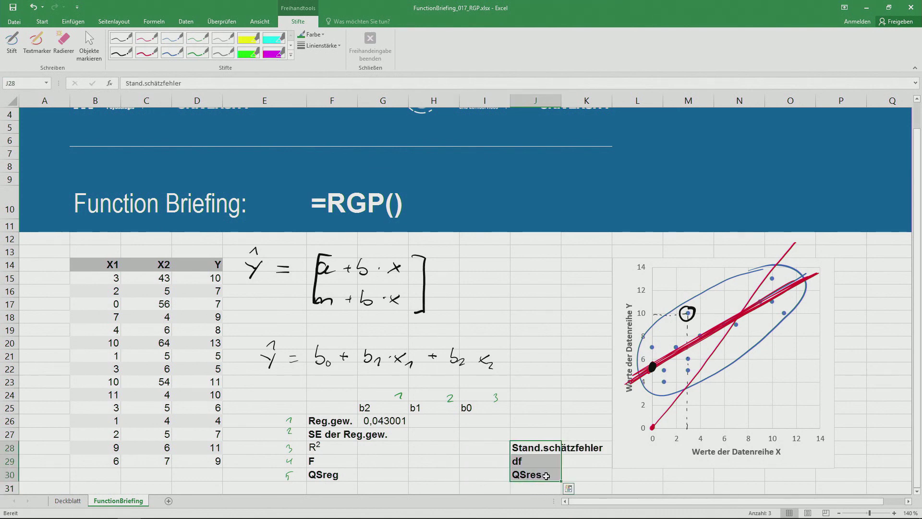
Array-enter the RGP formula across G26:I30 to show the full statistics output.
{"action": "left_click", "coordinate": [394, 421]}
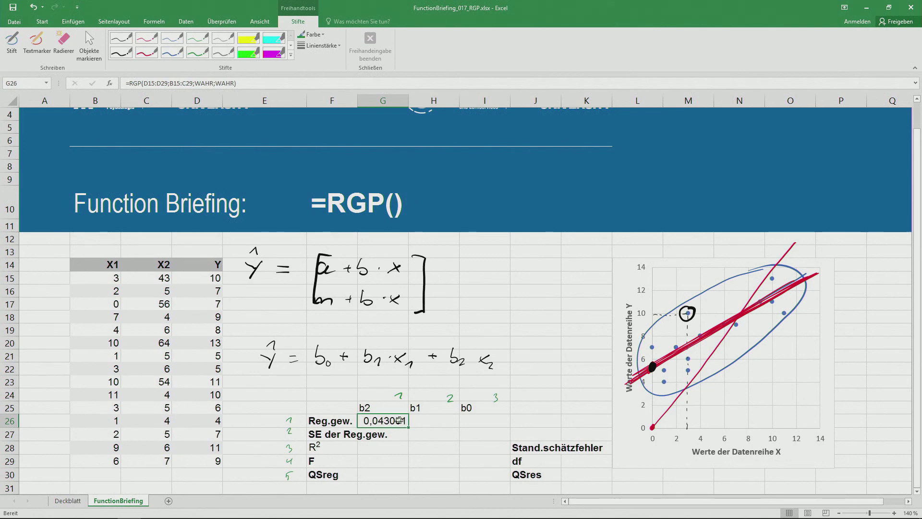
{"action": "left_click_drag", "start_coordinate": [394, 421], "coordinate": [482, 474]}
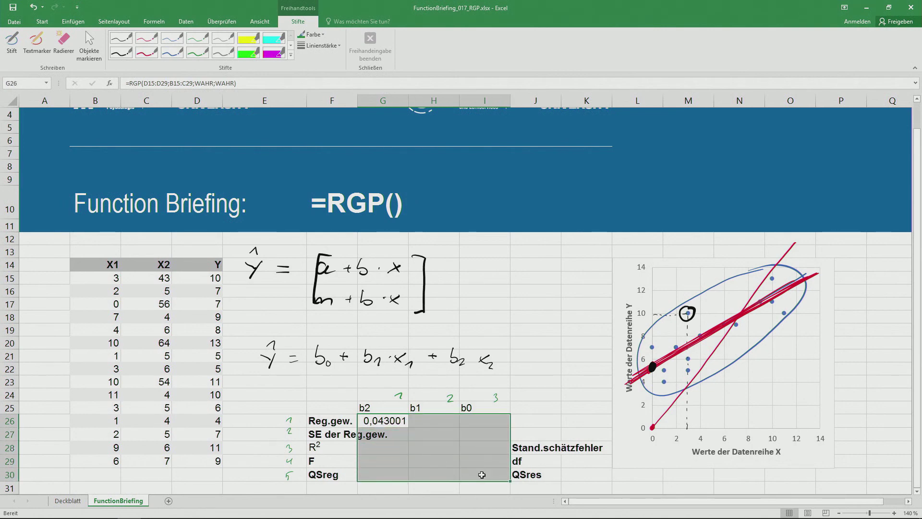
{"action": "left_click", "coordinate": [247, 85]}
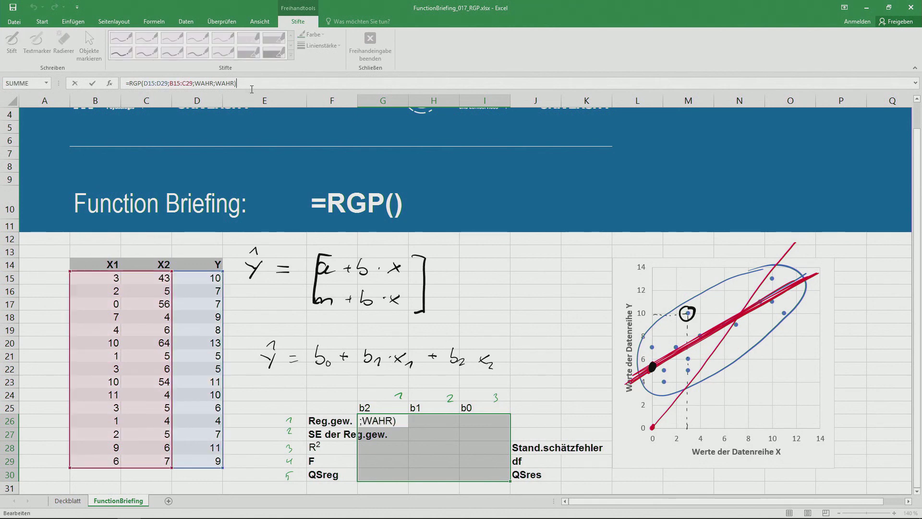
{"action": "key", "text": "ctrl+shift+Return"}
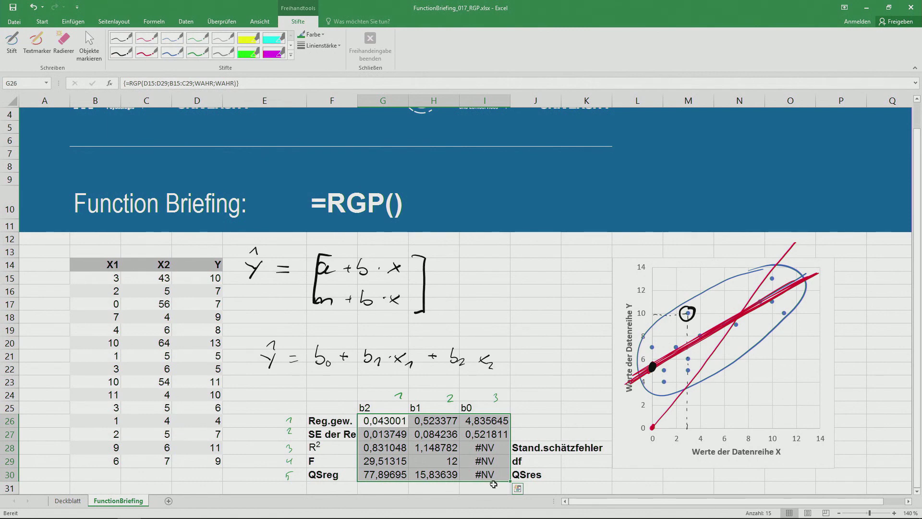
{"action": "left_click", "coordinate": [495, 487]}
{"action": "left_click_drag", "start_coordinate": [486, 447], "coordinate": [492, 472]}
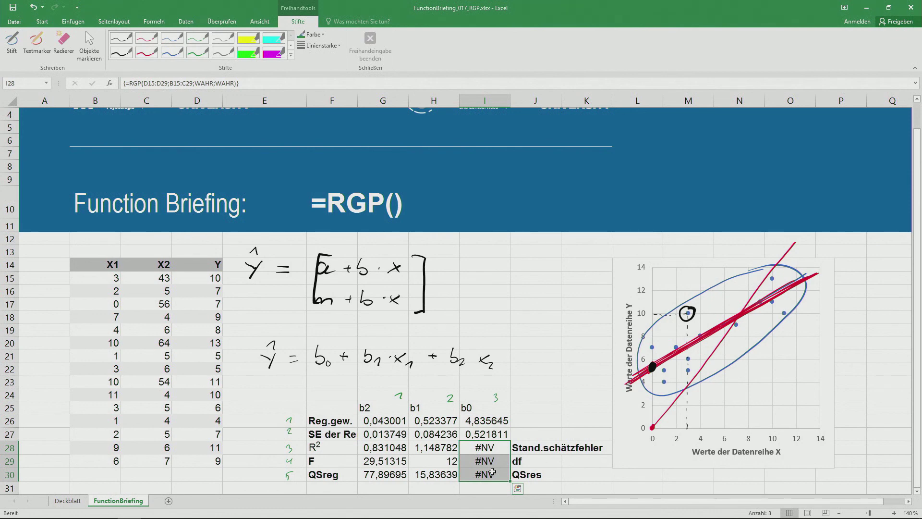
{"action": "key", "text": "Left"}
{"action": "key", "text": "Left"}
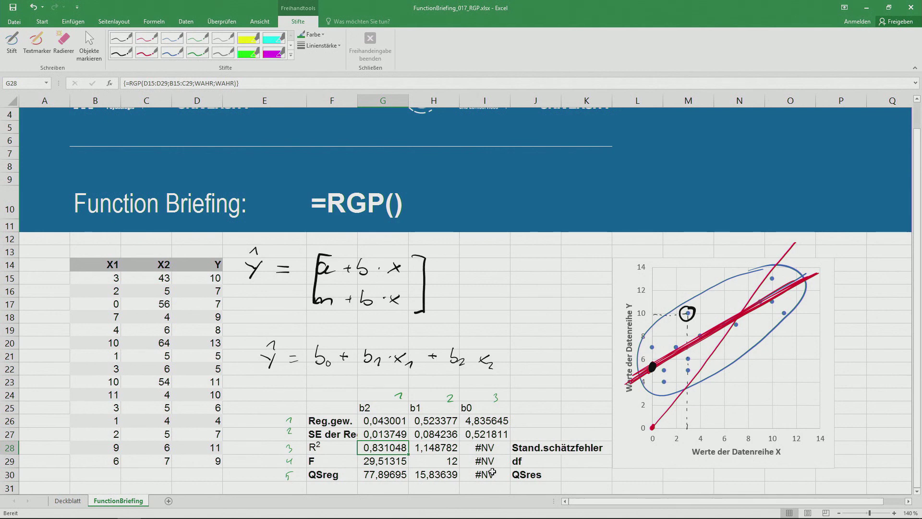
Highlight R² 0,831048 in yellow and erase the handwritten b0, b1, b2 terms.
{"action": "left_click", "coordinate": [37, 43]}
{"action": "left_click_drag", "start_coordinate": [364, 447], "coordinate": [406, 449]}
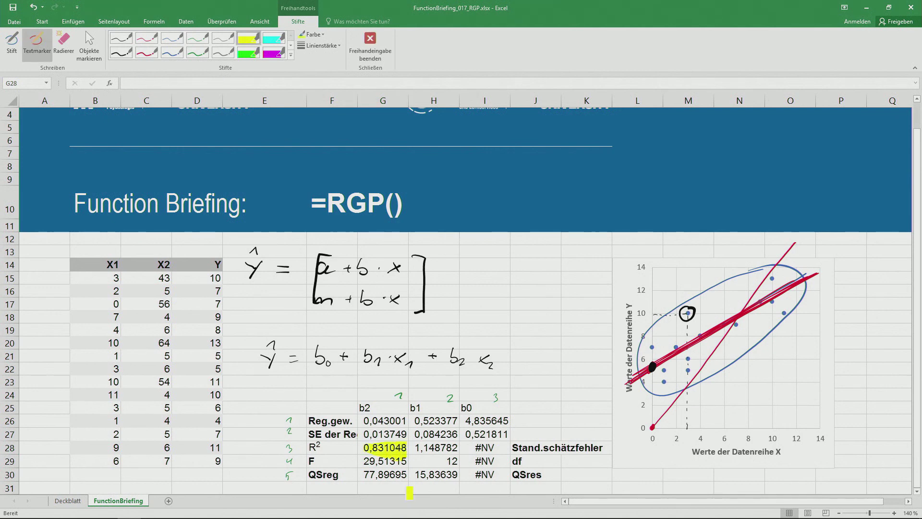
{"action": "mouse_move", "coordinate": [326, 372]}
{"action": "left_mouse_down"}
{"action": "mouse_move", "coordinate": [321, 356]}
{"action": "mouse_move", "coordinate": [374, 360]}
{"action": "left_mouse_up"}
{"action": "left_click_drag", "start_coordinate": [454, 374], "coordinate": [461, 366]}
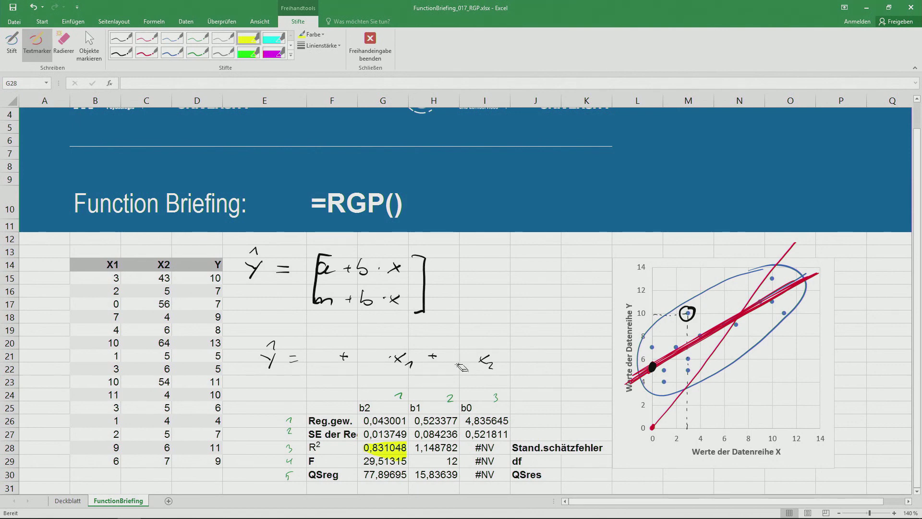
Write the coefficients 4,83, 0,52 and 0,04 into the equation in green ink.
{"action": "left_click", "coordinate": [198, 54]}
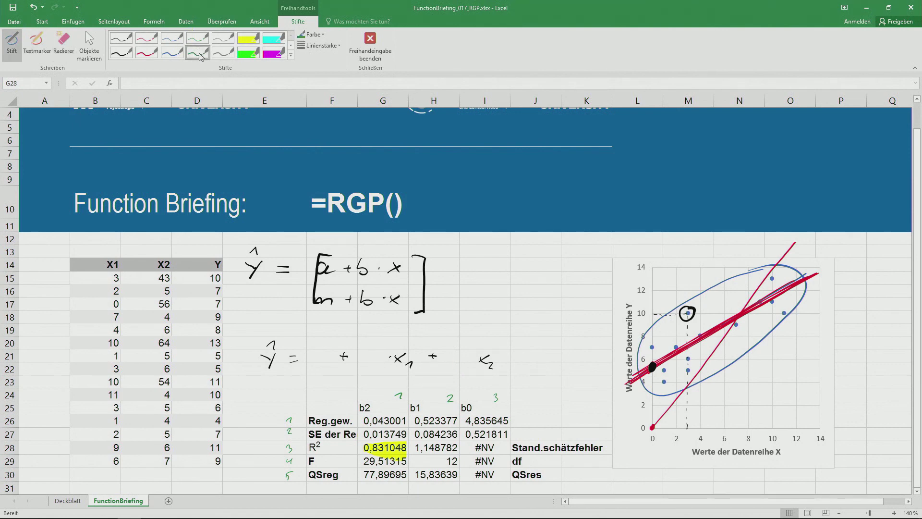
{"action": "left_click_drag", "start_coordinate": [309, 350], "coordinate": [329, 362]}
{"action": "left_click_drag", "start_coordinate": [359, 351], "coordinate": [377, 360]}
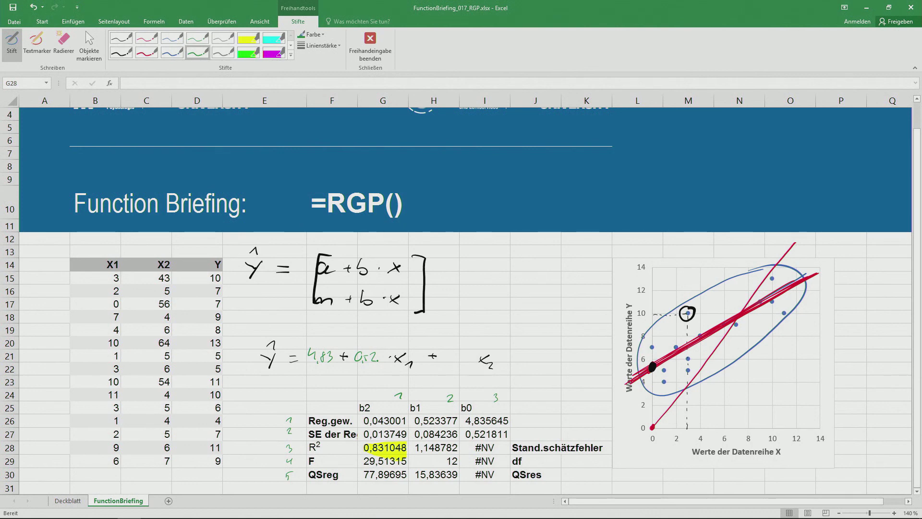
{"action": "mouse_move", "coordinate": [448, 350]}
{"action": "left_mouse_down"}
{"action": "mouse_move", "coordinate": [446, 361]}
{"action": "mouse_move", "coordinate": [451, 348]}
{"action": "mouse_move", "coordinate": [462, 361]}
{"action": "left_mouse_up"}
{"action": "left_click_drag", "start_coordinate": [469, 352], "coordinate": [472, 362]}
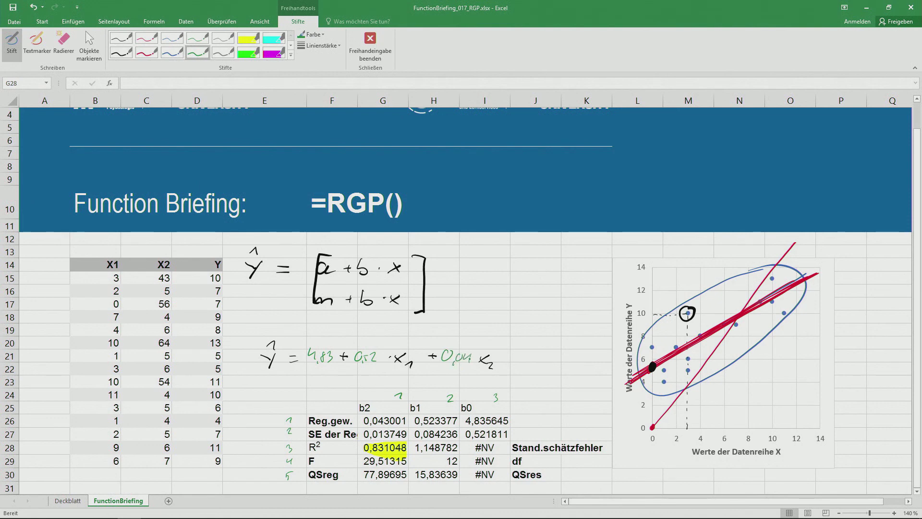
Add red annotations beneath x1 and x2 in the equation.
{"action": "left_click", "coordinate": [147, 52]}
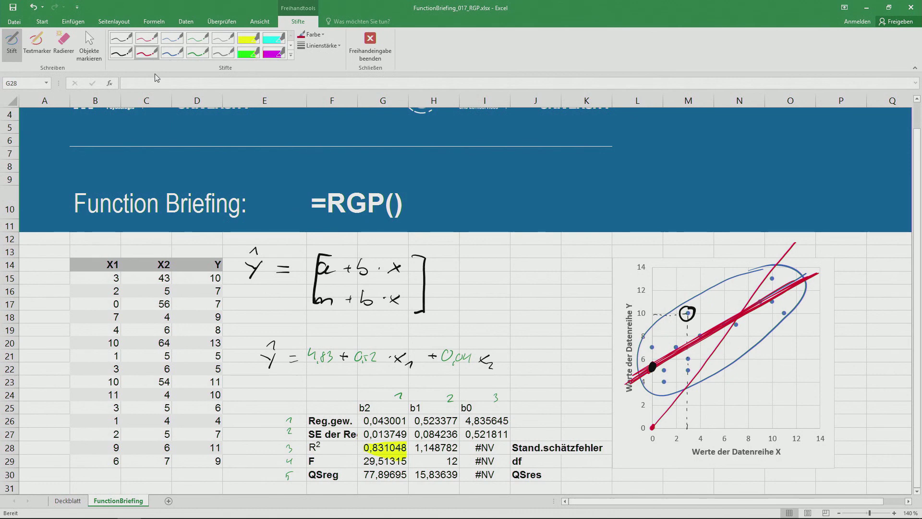
{"action": "left_click_drag", "start_coordinate": [396, 367], "coordinate": [400, 373]}
{"action": "left_click_drag", "start_coordinate": [478, 371], "coordinate": [495, 382]}
{"action": "left_click", "coordinate": [484, 379]}
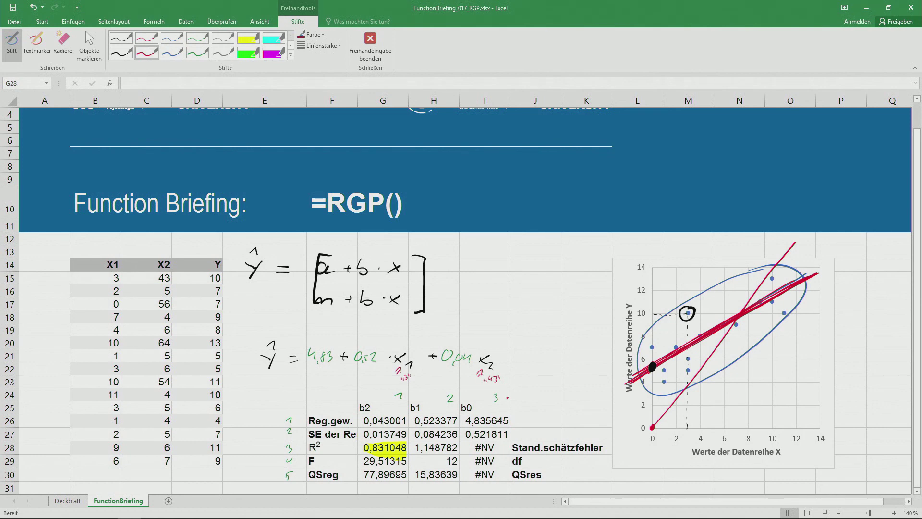